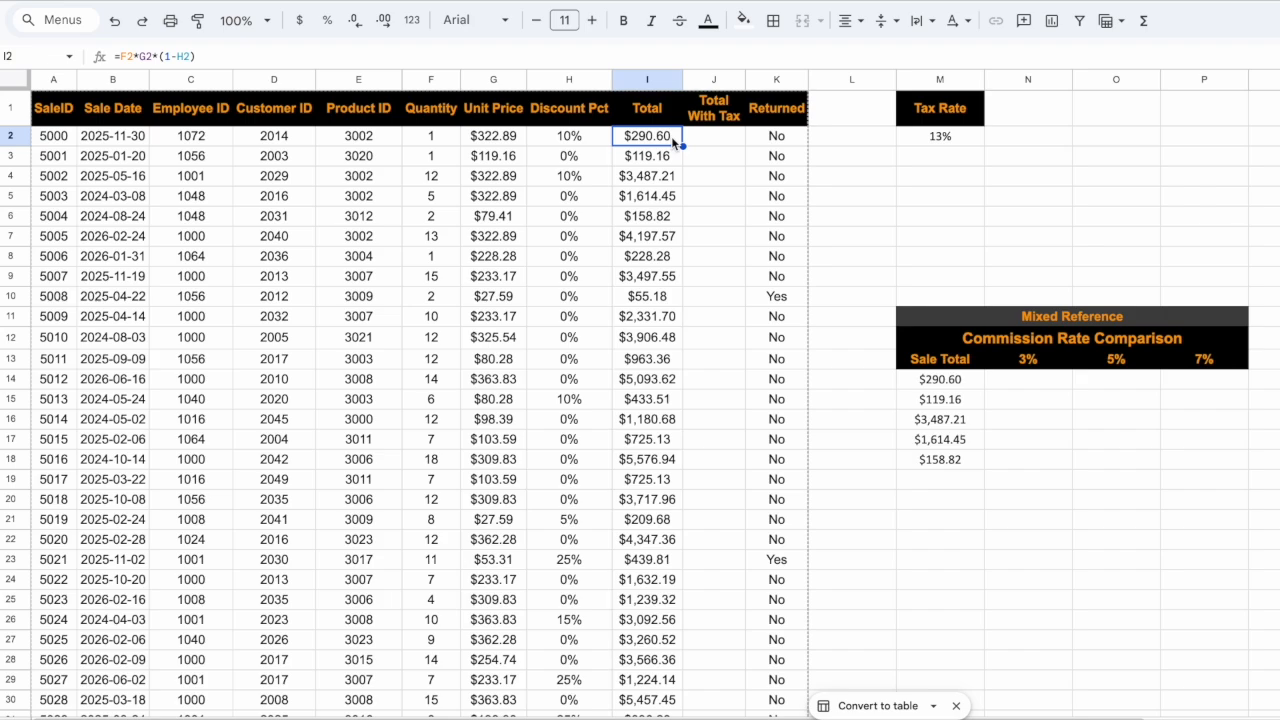
pyautogui.click(668, 118)
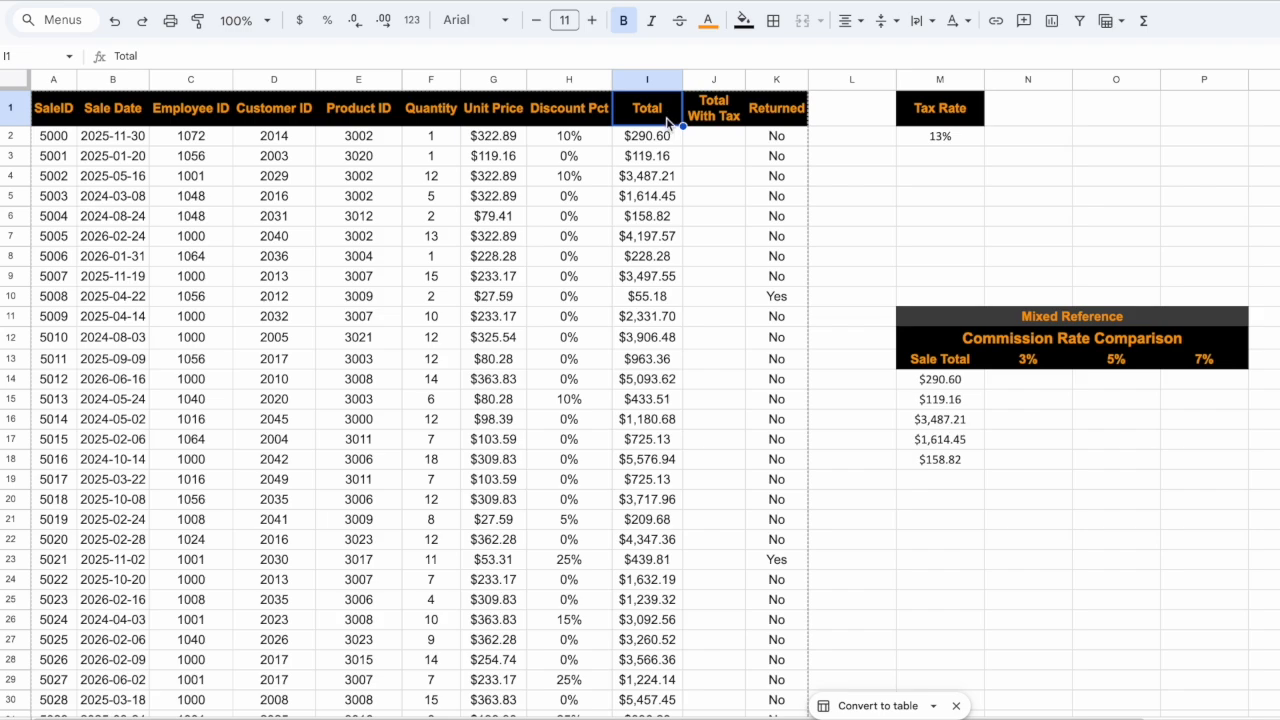
pyautogui.click(714, 118)
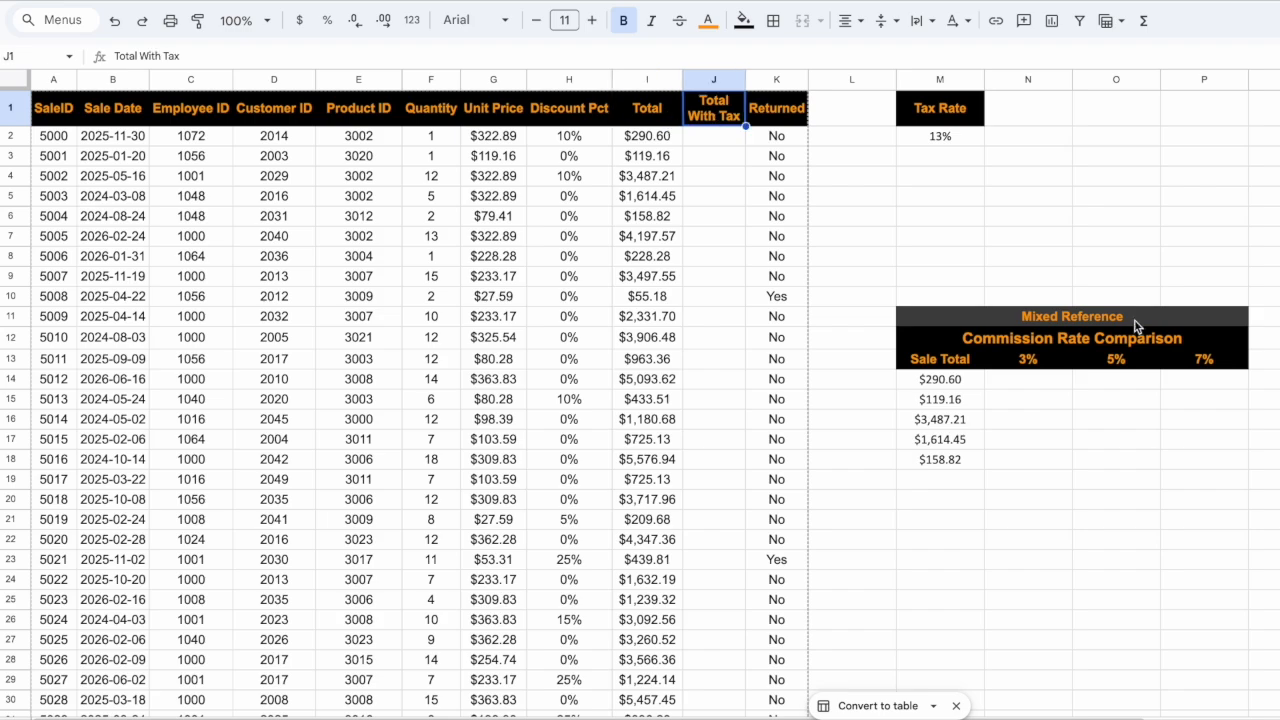
pyautogui.click(1135, 320)
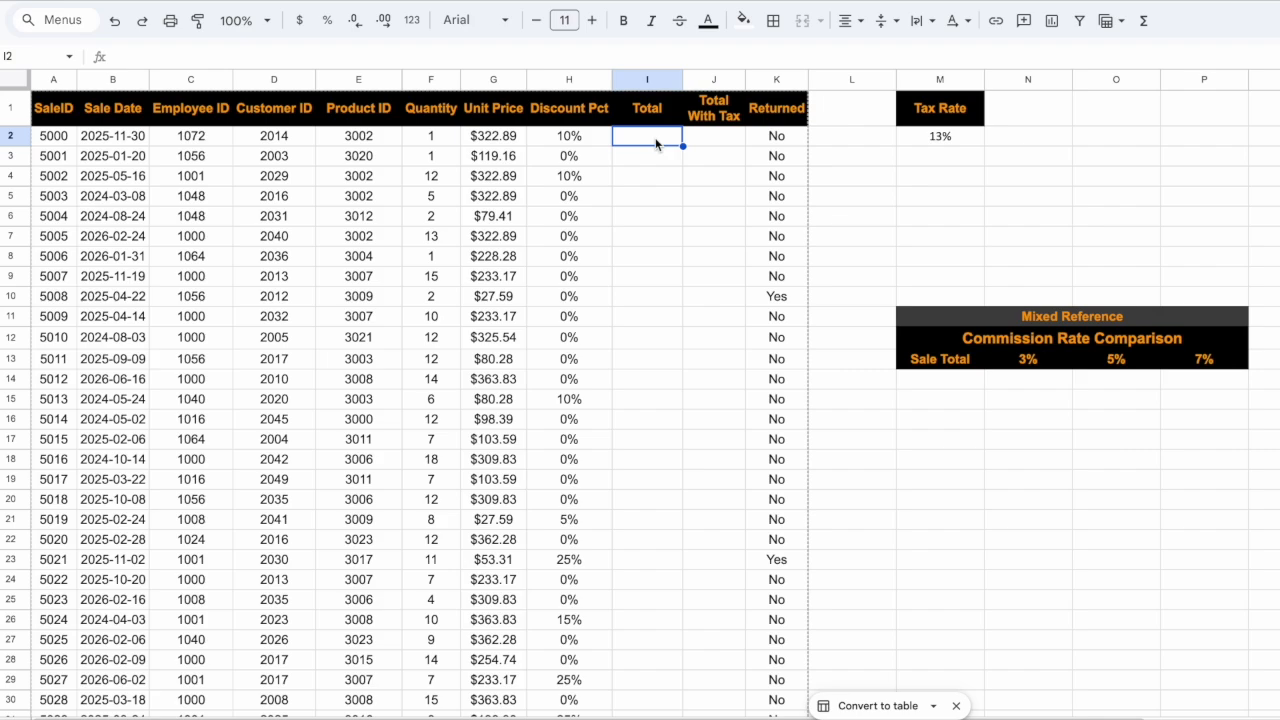
# - Start the Total formula in I2 as =F2*G2*1-H2, using the row's quantity, unit price and discount cells
pyautogui.write('=')
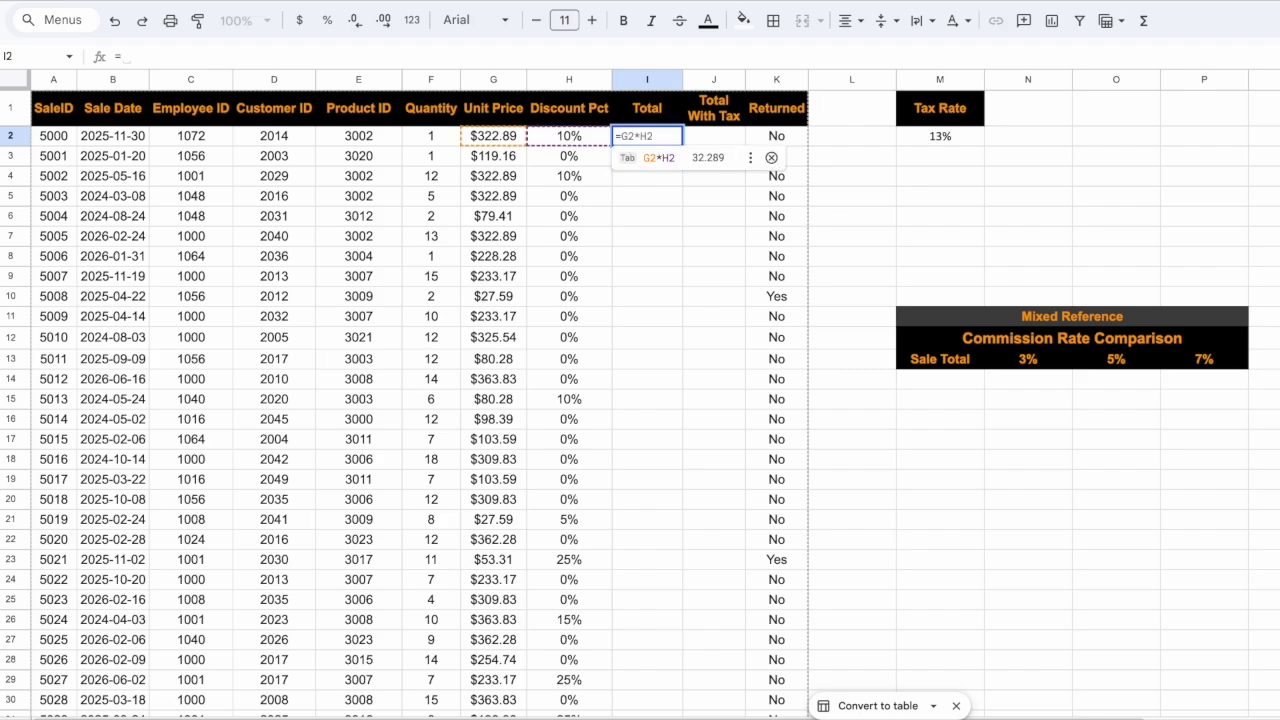
pyautogui.click(450, 137)
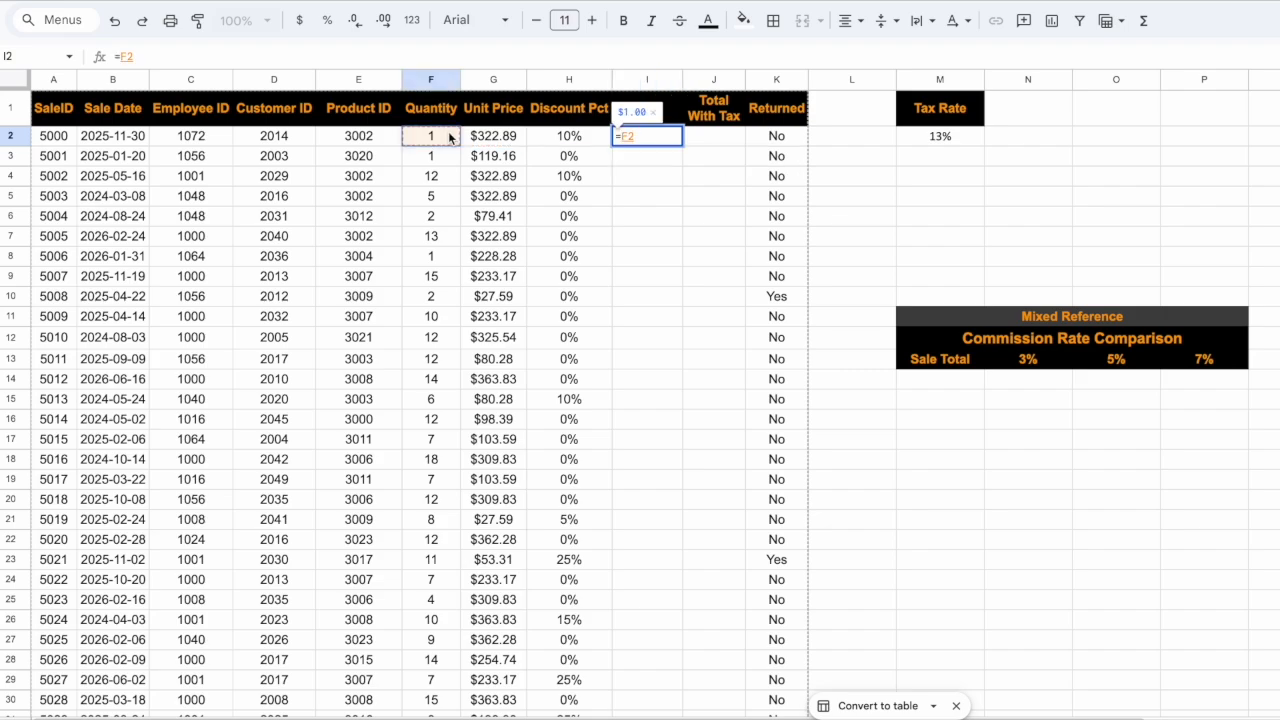
pyautogui.write('*')
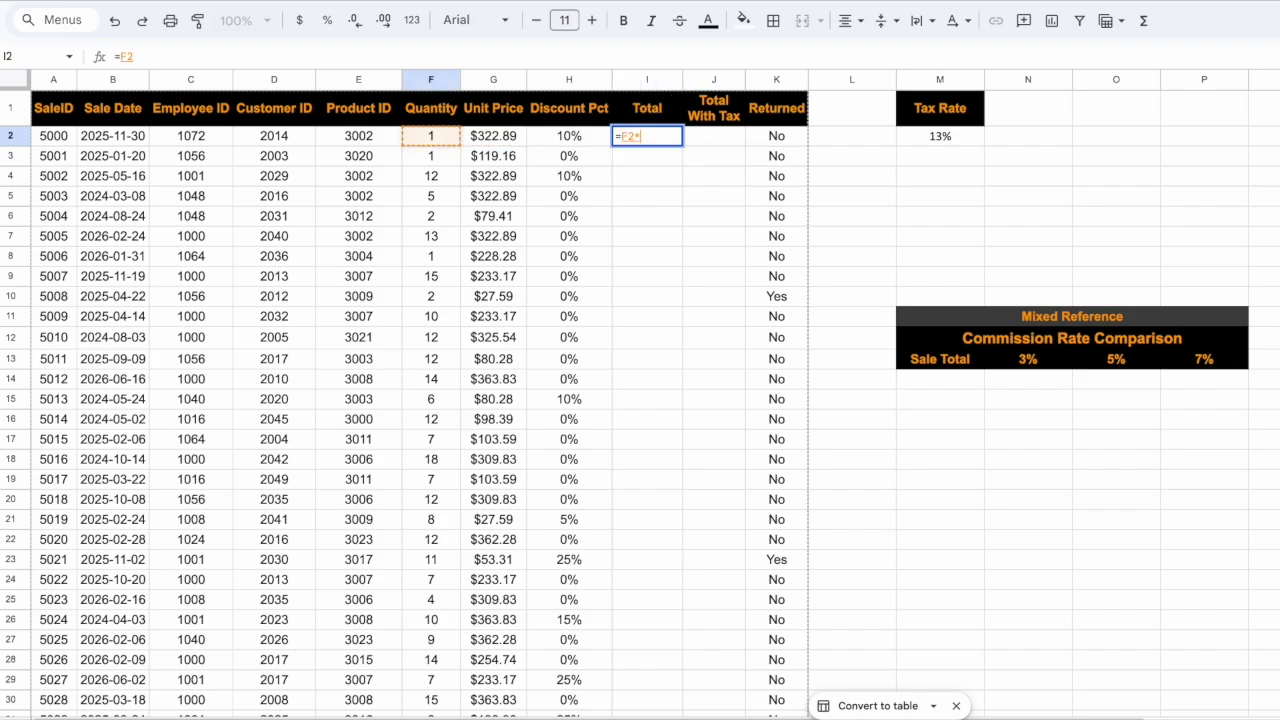
pyautogui.click(502, 137)
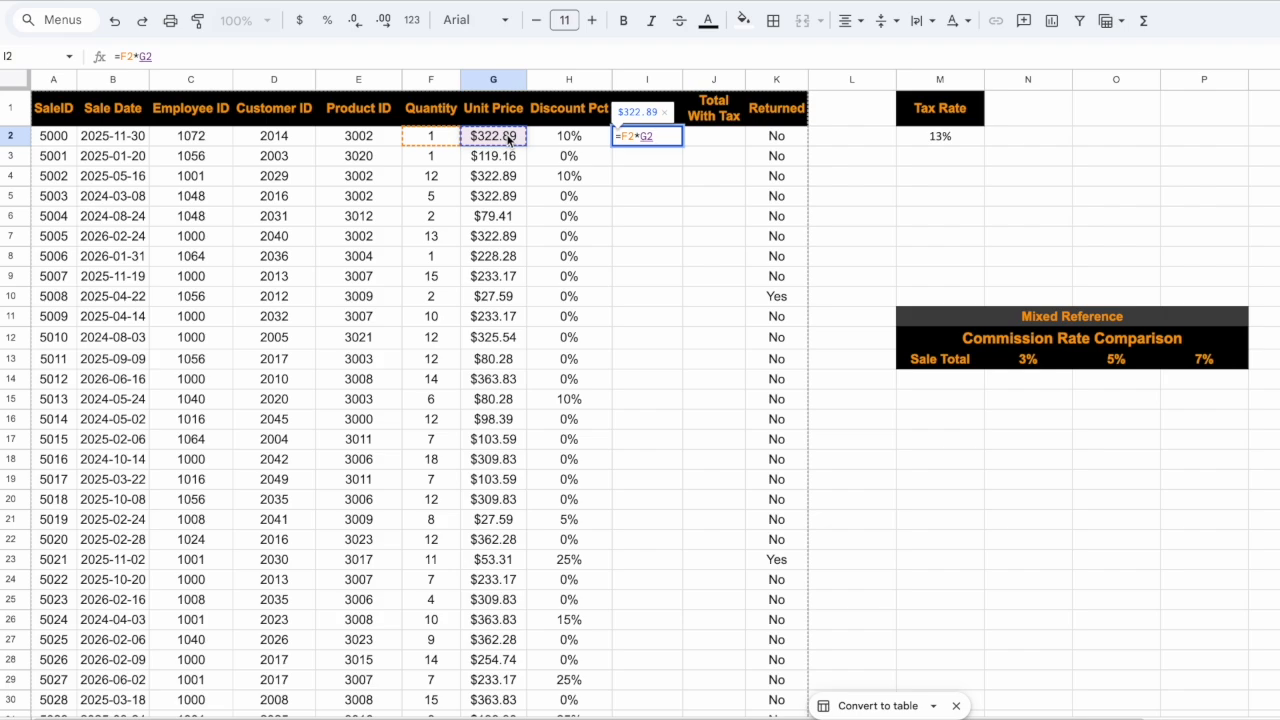
pyautogui.write('*')
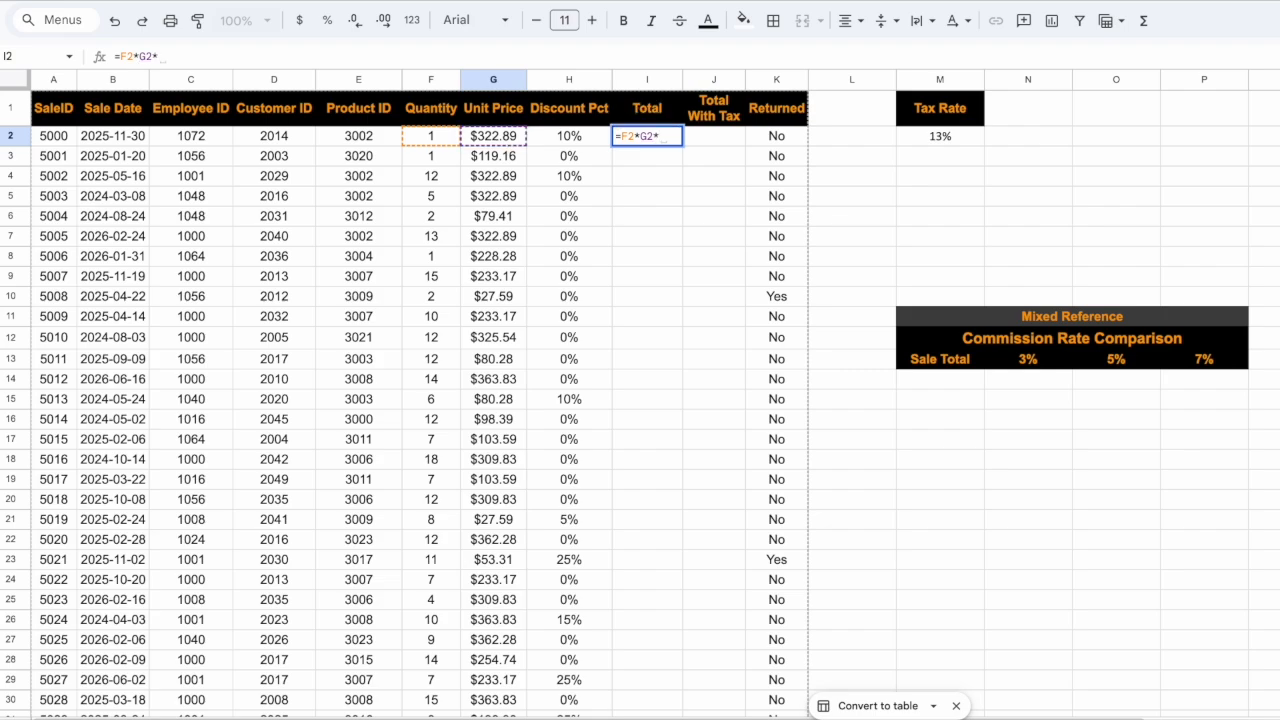
pyautogui.write('1')
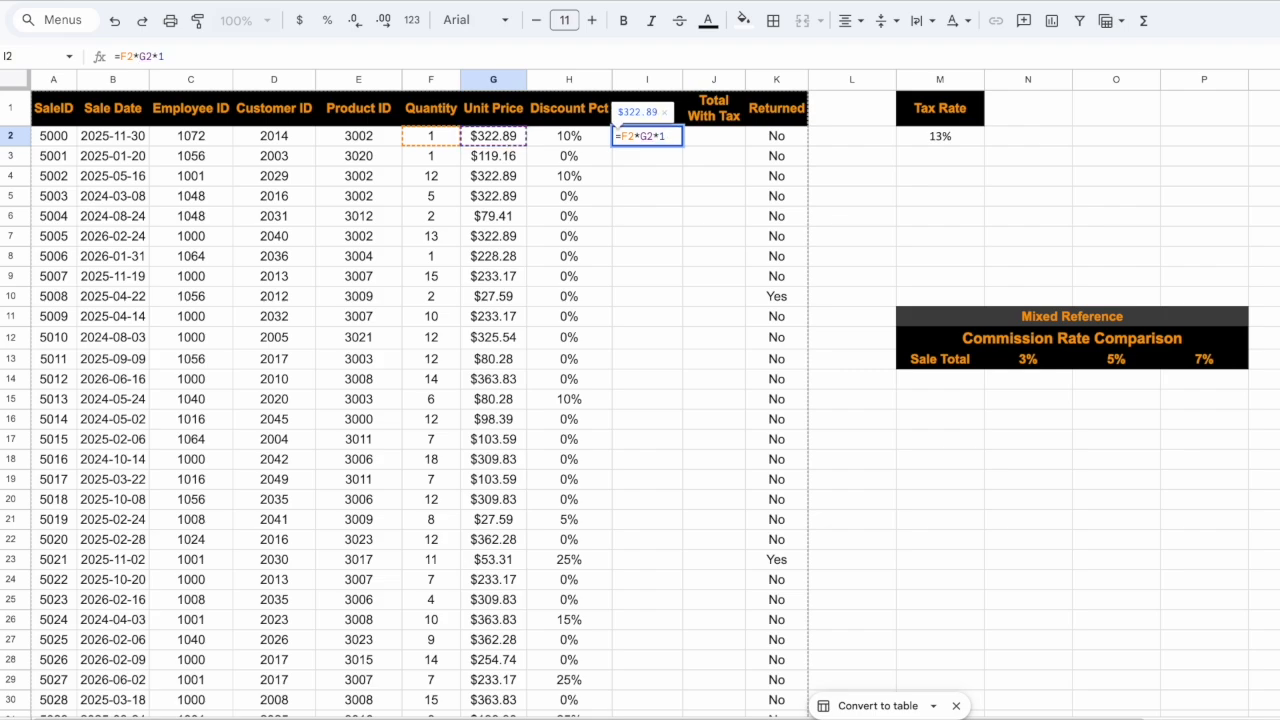
pyautogui.write('-')
pyautogui.click(588, 137)
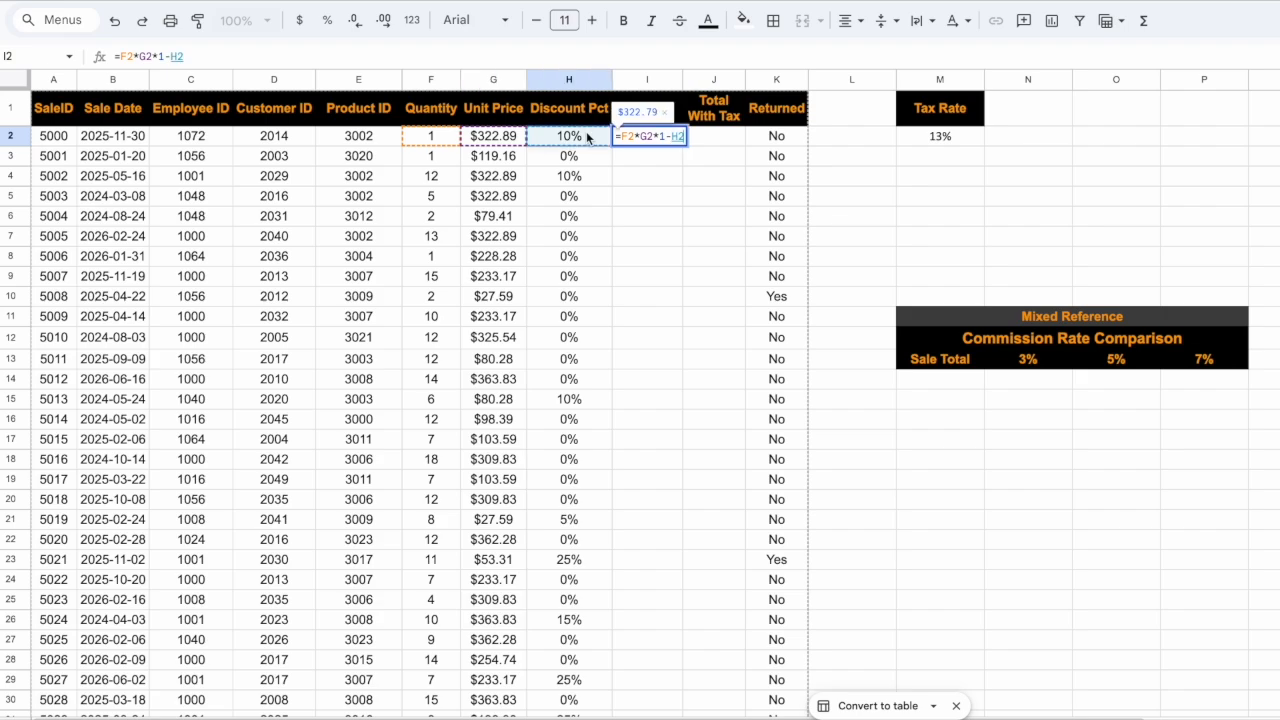
# - Enclose 1-H2 in parentheses so I2 holds =F2*G2*(1-H2), commit it, and decline the suggested autofill
pyautogui.write(')')
pyautogui.press('Left')
pyautogui.press('Left')
pyautogui.press('Left')
pyautogui.press('Left')
pyautogui.press('Left')
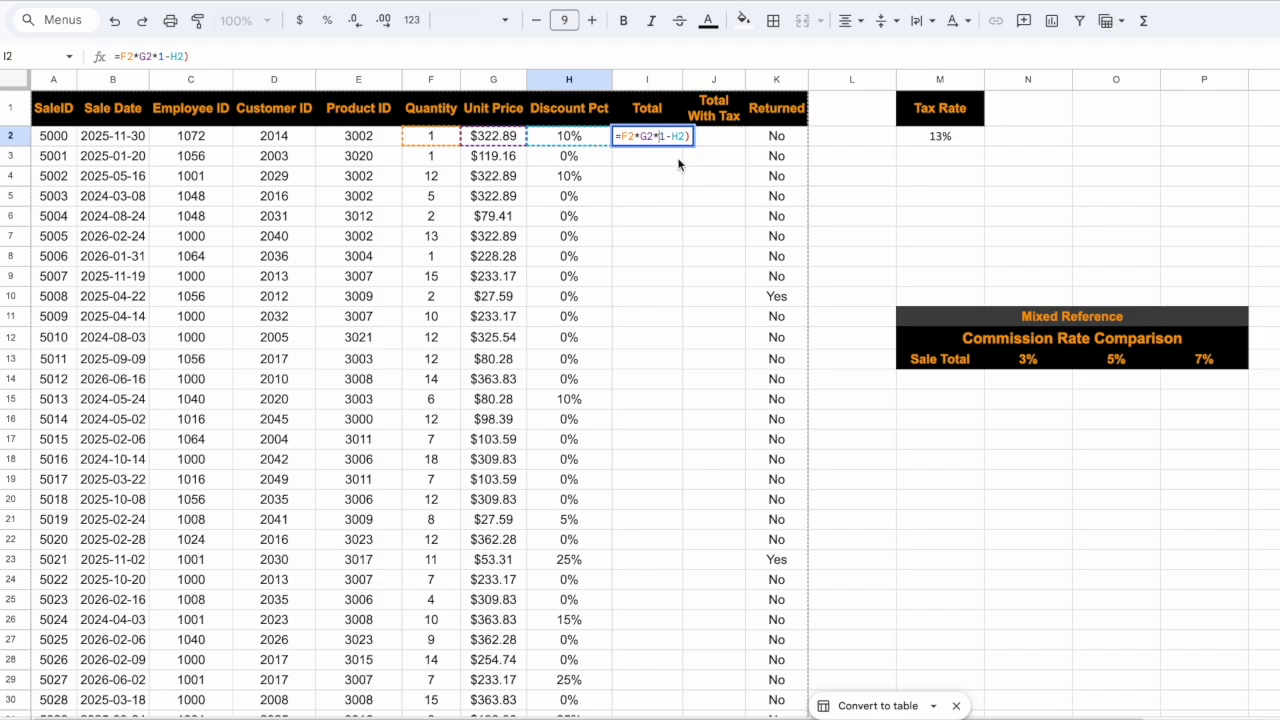
pyautogui.write('(')
pyautogui.press('Return')
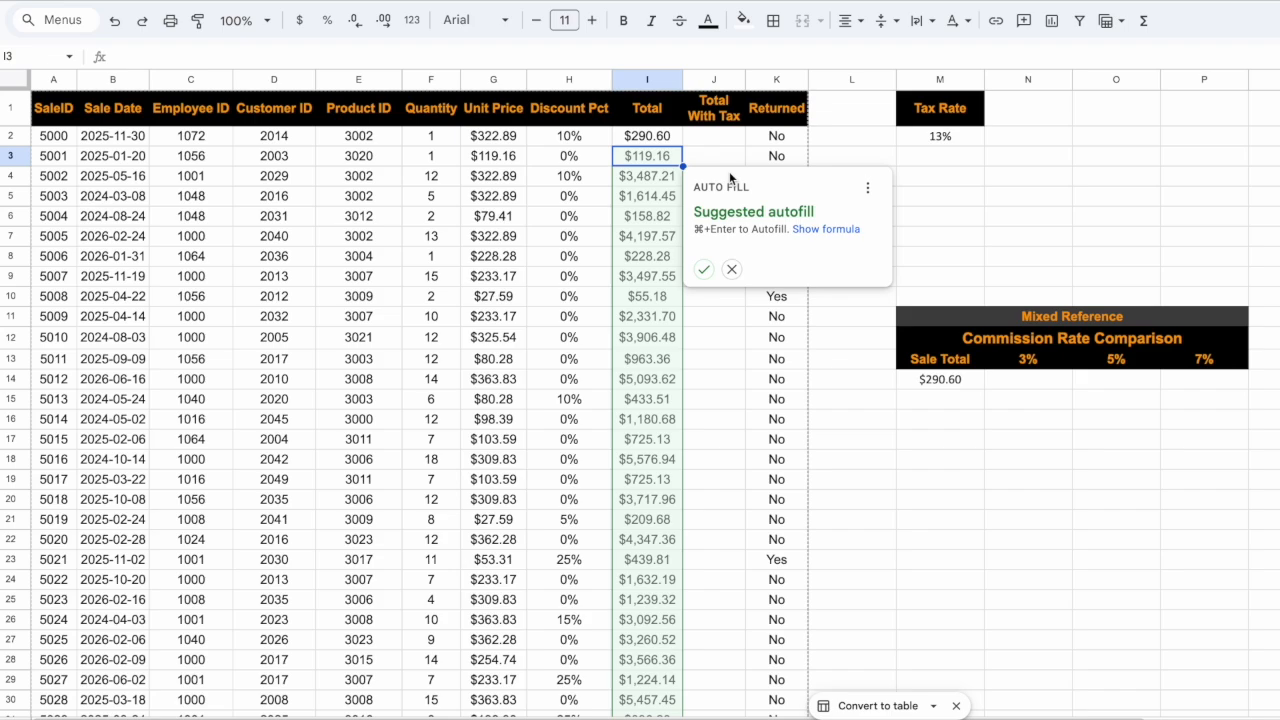
pyautogui.click(731, 269)
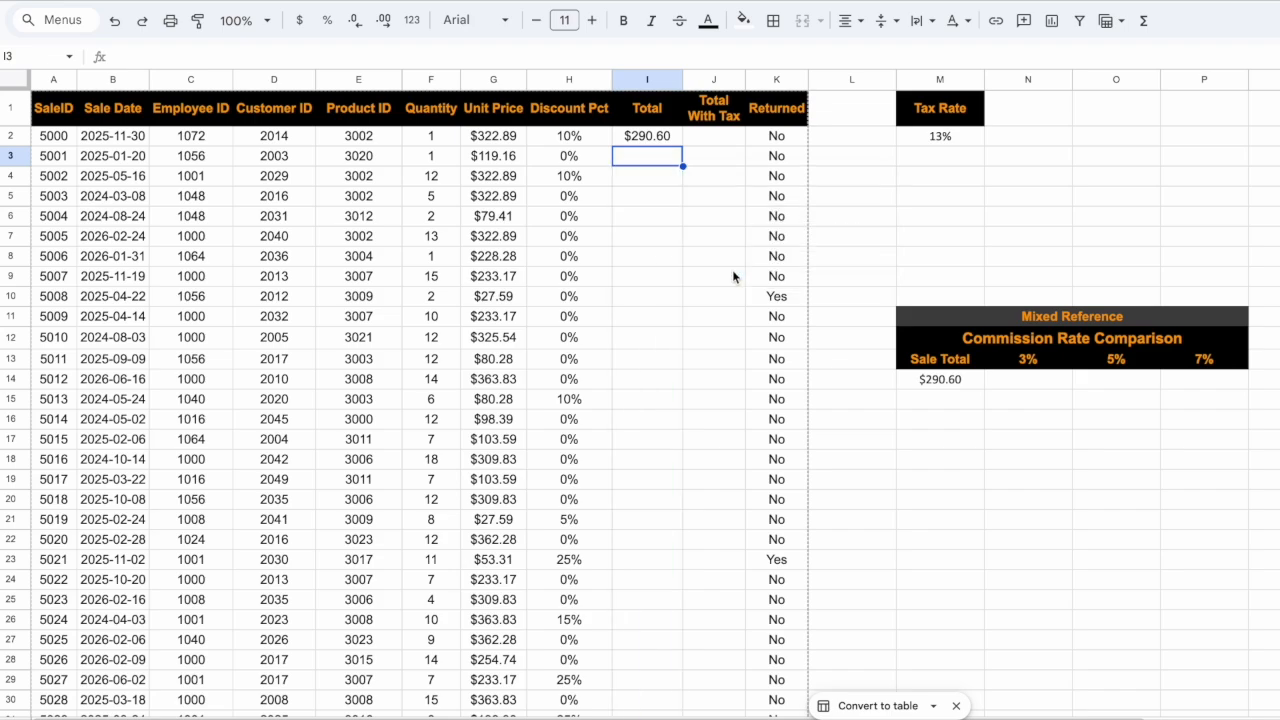
# - Examine the I2 formula and the quantity, unit price and discount cells it would use in rows 2 to 4
pyautogui.click(676, 140)
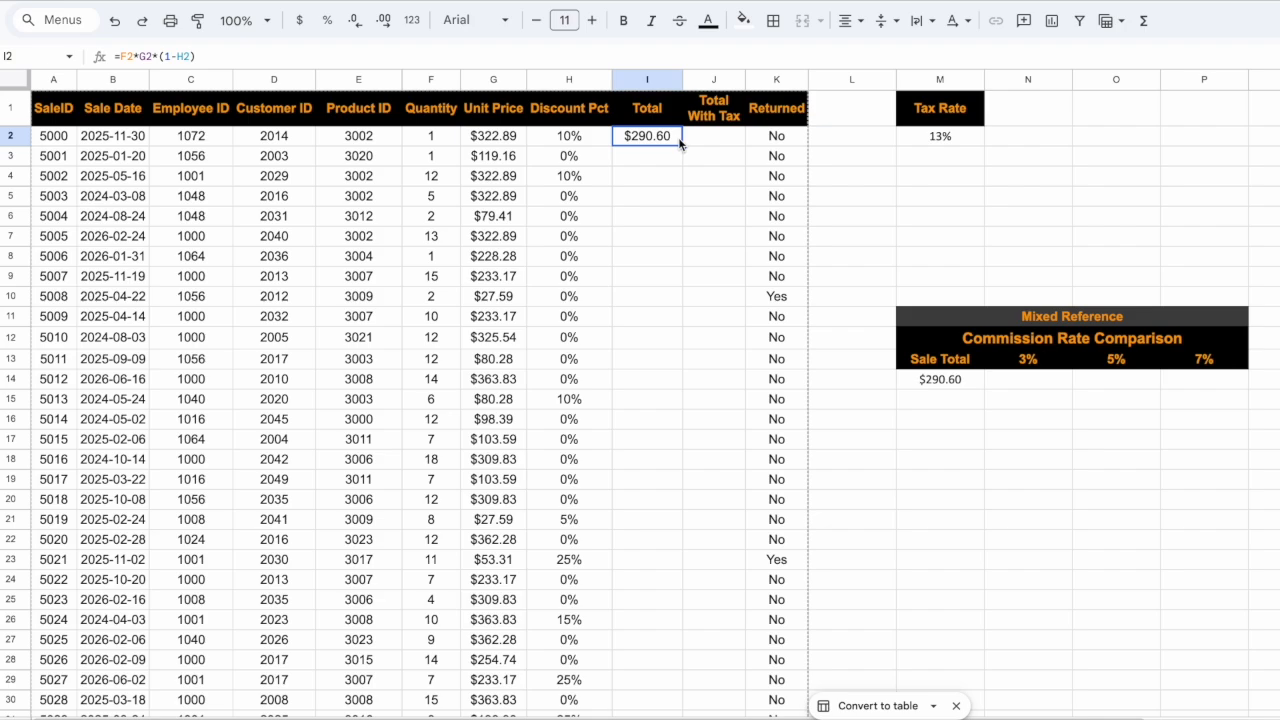
pyautogui.click(425, 140)
pyautogui.moveTo(425, 145); pyautogui.dragTo(545, 141)
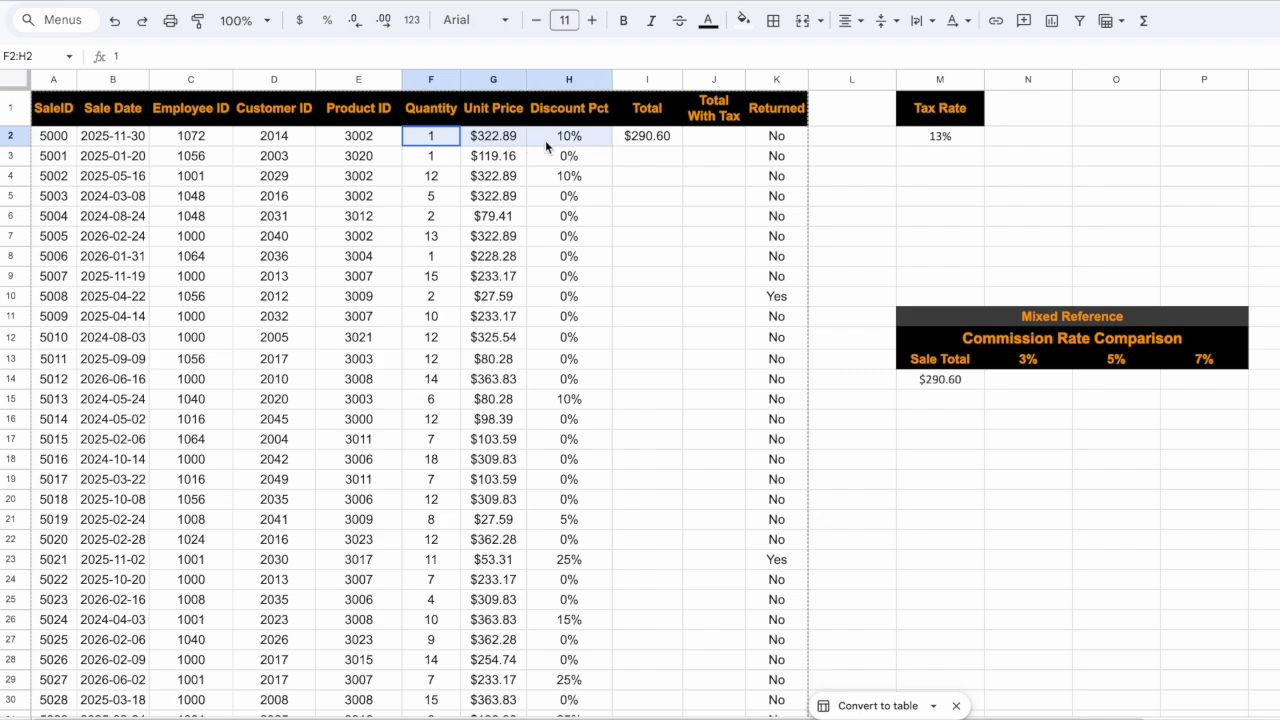
pyautogui.click(663, 157)
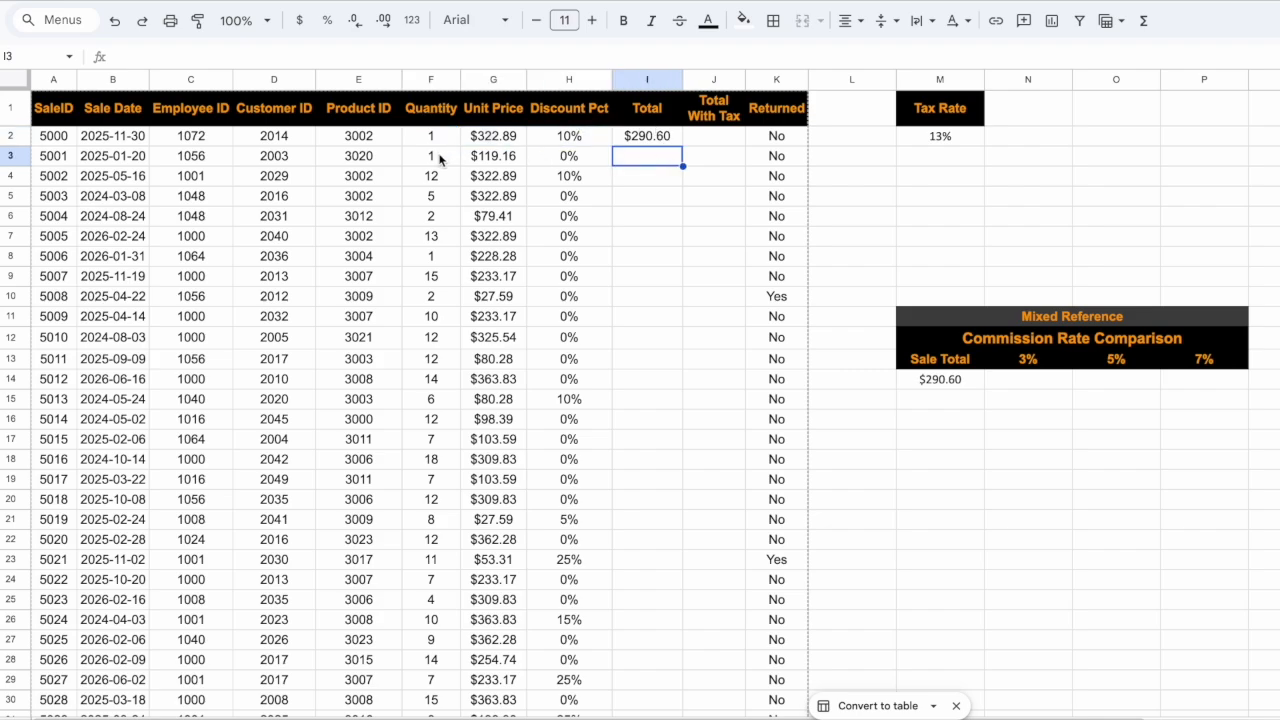
pyautogui.moveTo(444, 157); pyautogui.dragTo(570, 157)
pyautogui.moveTo(431, 176); pyautogui.dragTo(571, 186)
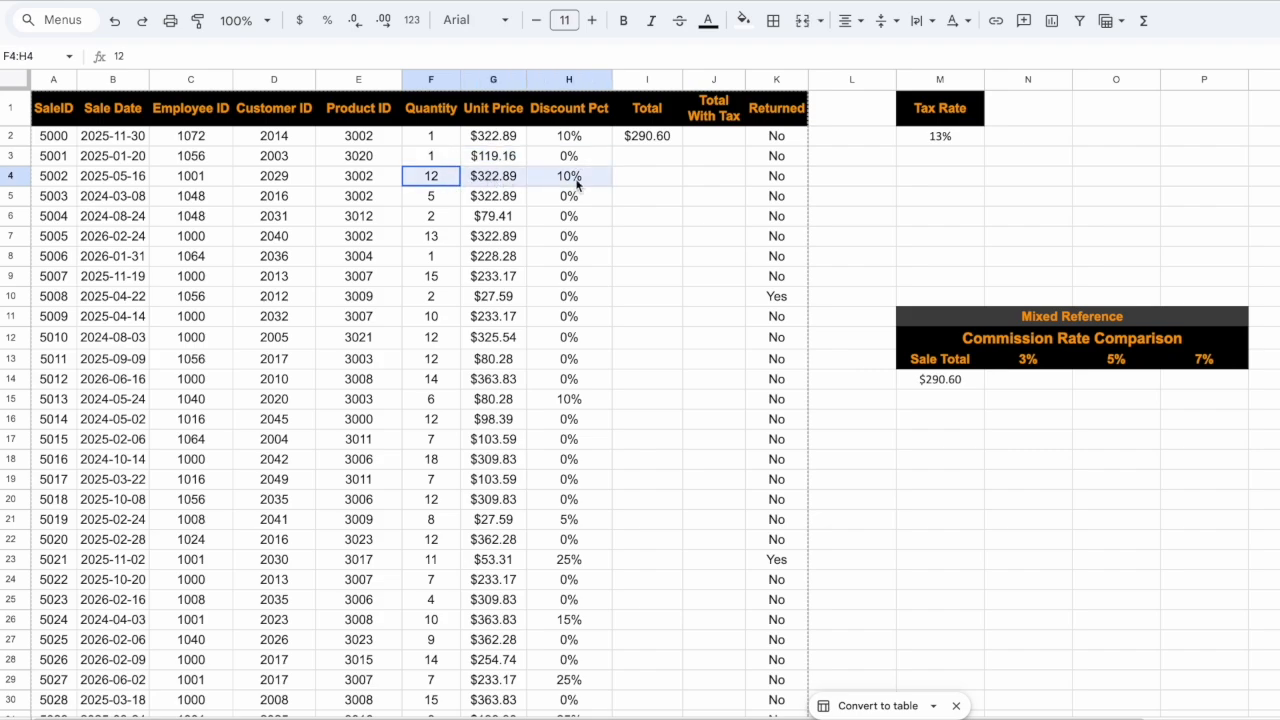
pyautogui.click(646, 183)
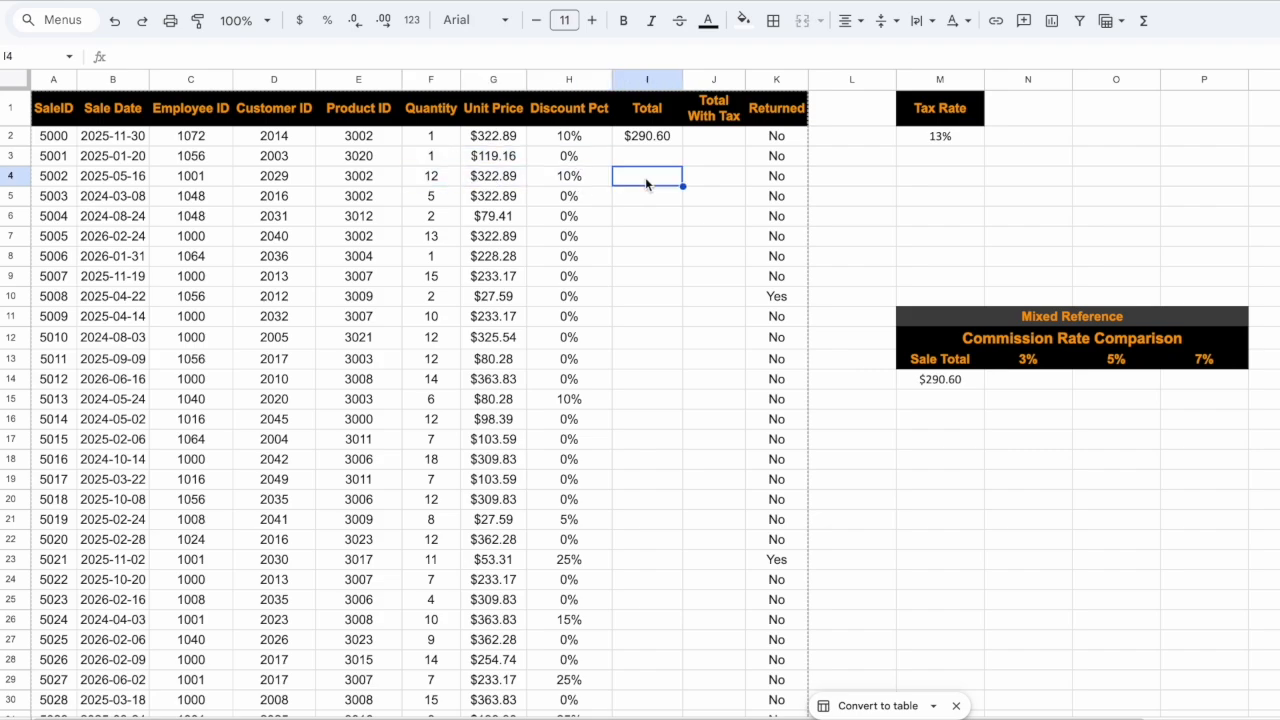
# - Fill the Total formula from I2 down the whole column and check the copied formula in I3
pyautogui.click(663, 136)
pyautogui.moveTo(683, 146); pyautogui.dragTo(683, 260)
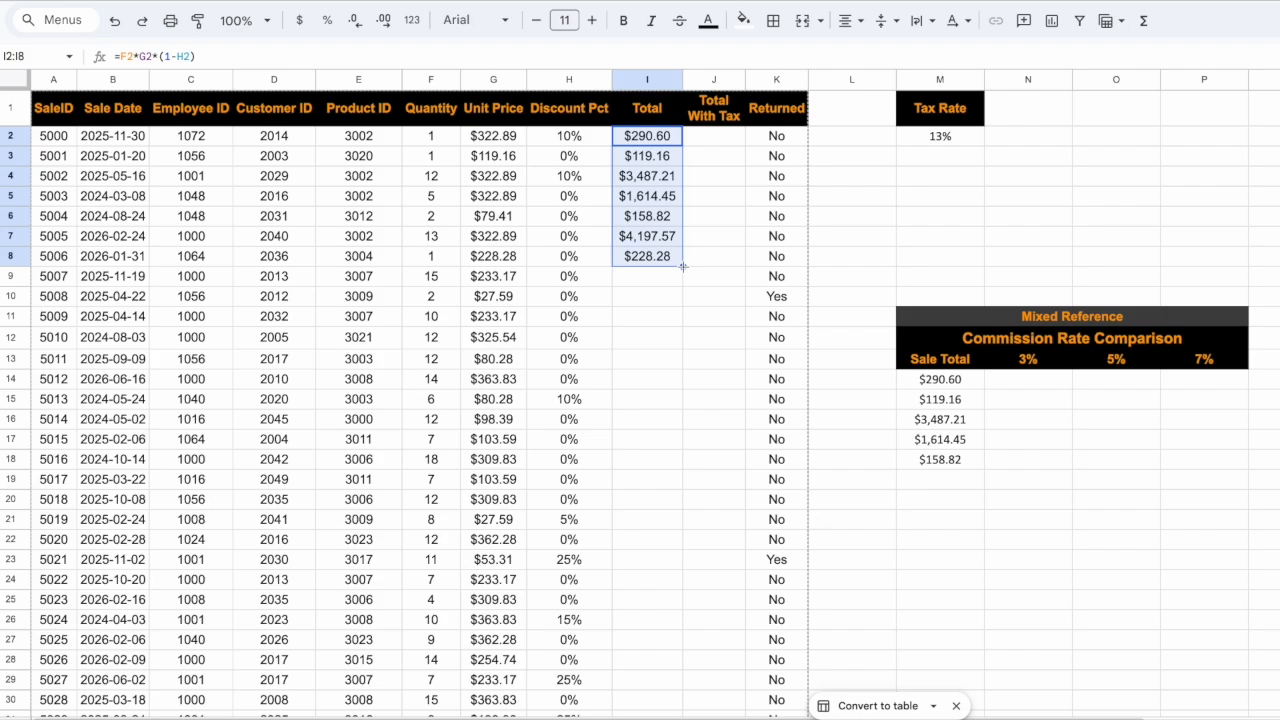
pyautogui.doubleClick(683, 266)
pyautogui.click(673, 157)
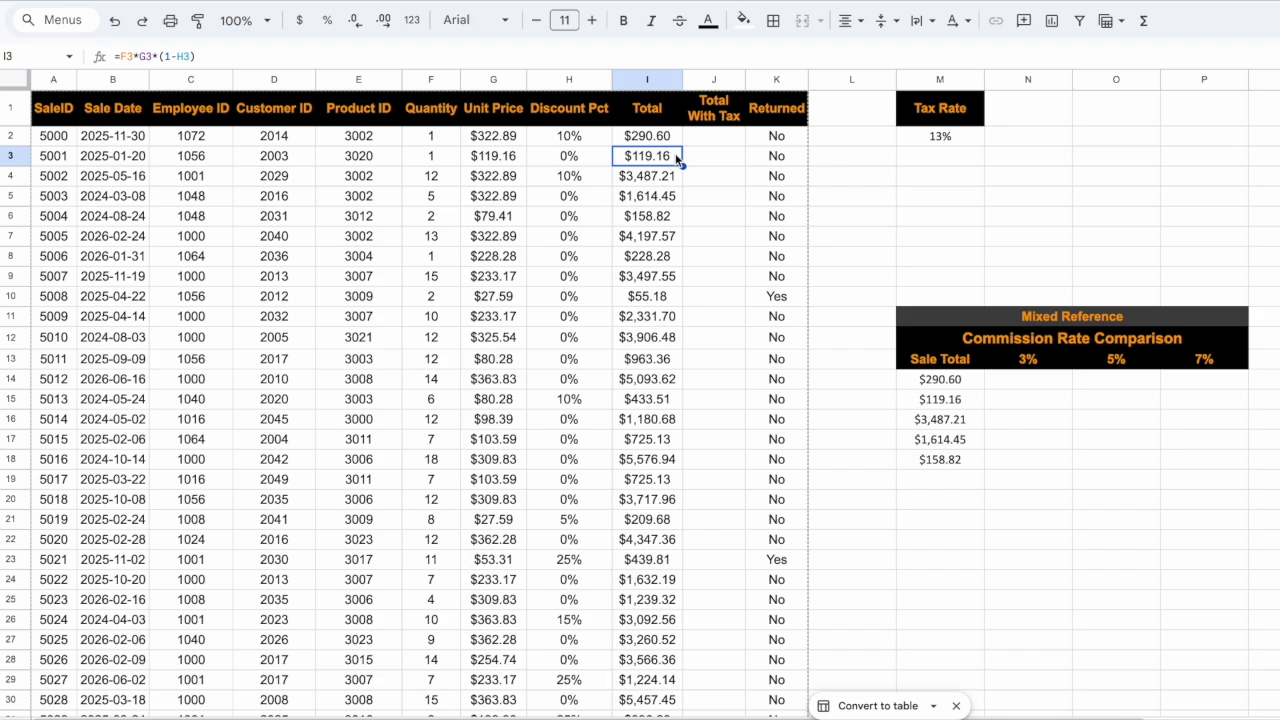
# - Write the formula =I2*(1+M2) in J2 to add the tax rate to the first sale's total
pyautogui.click(713, 137)
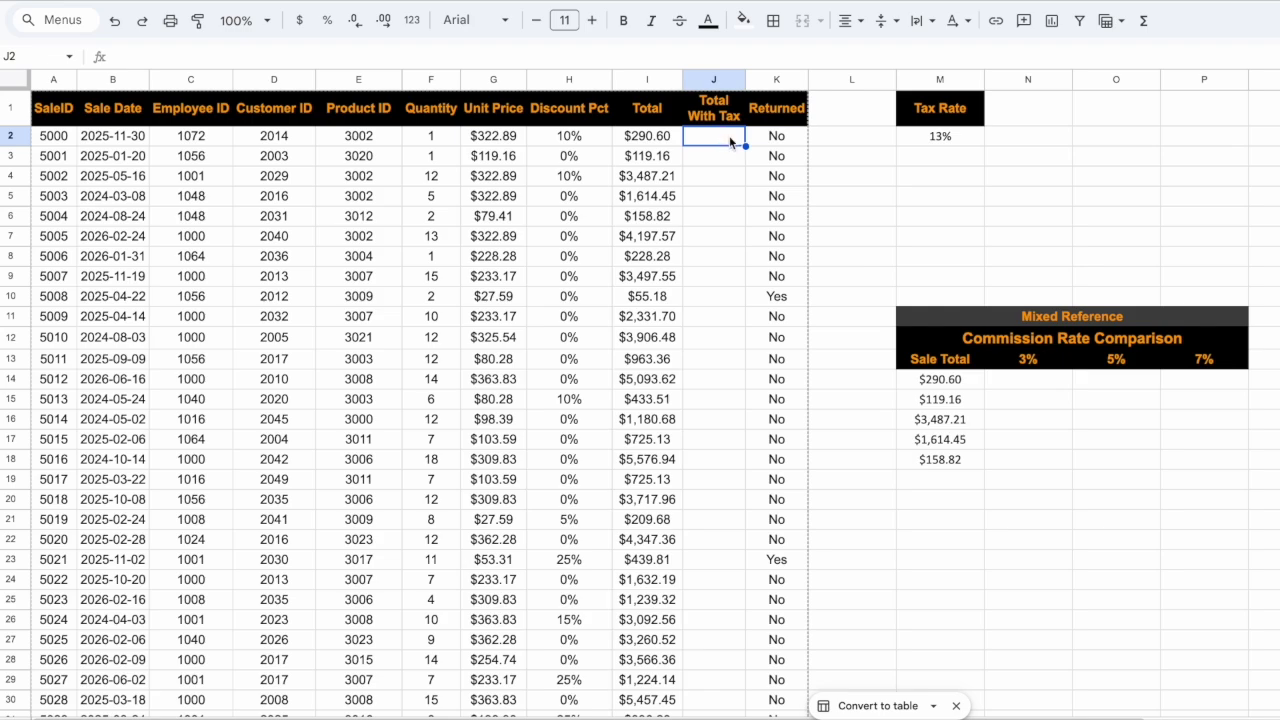
pyautogui.click(952, 139)
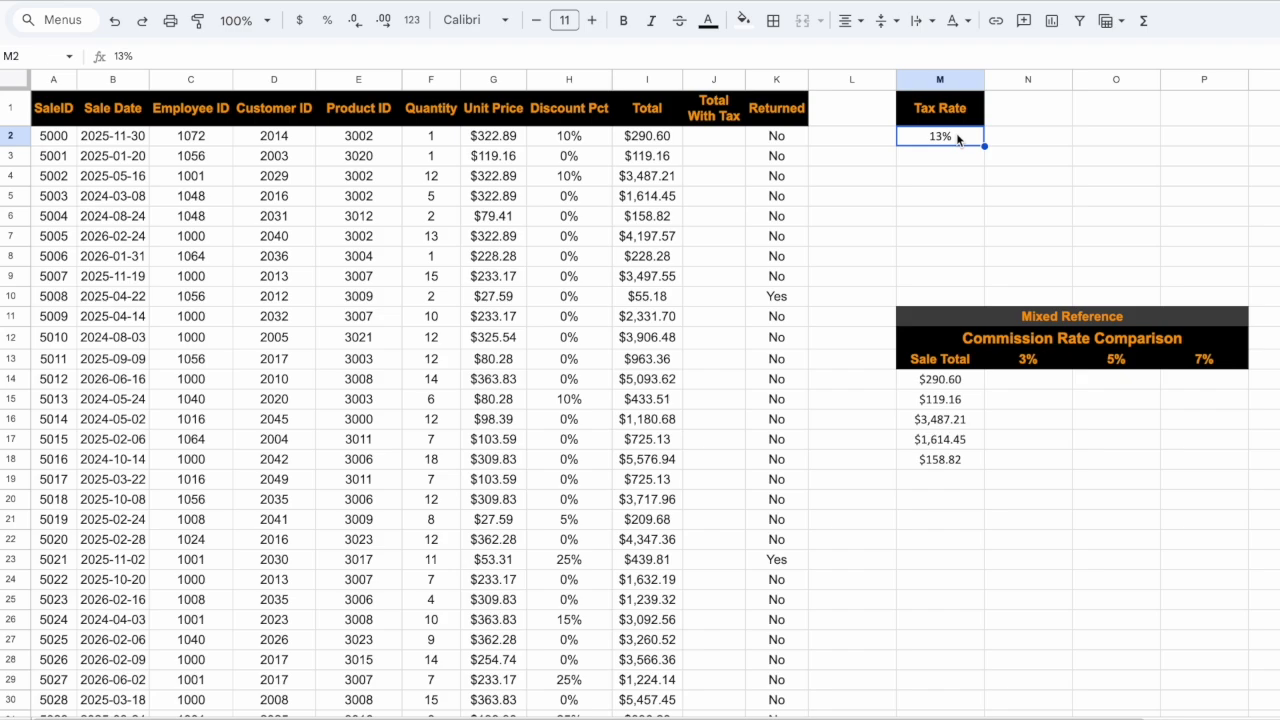
pyautogui.click(728, 140)
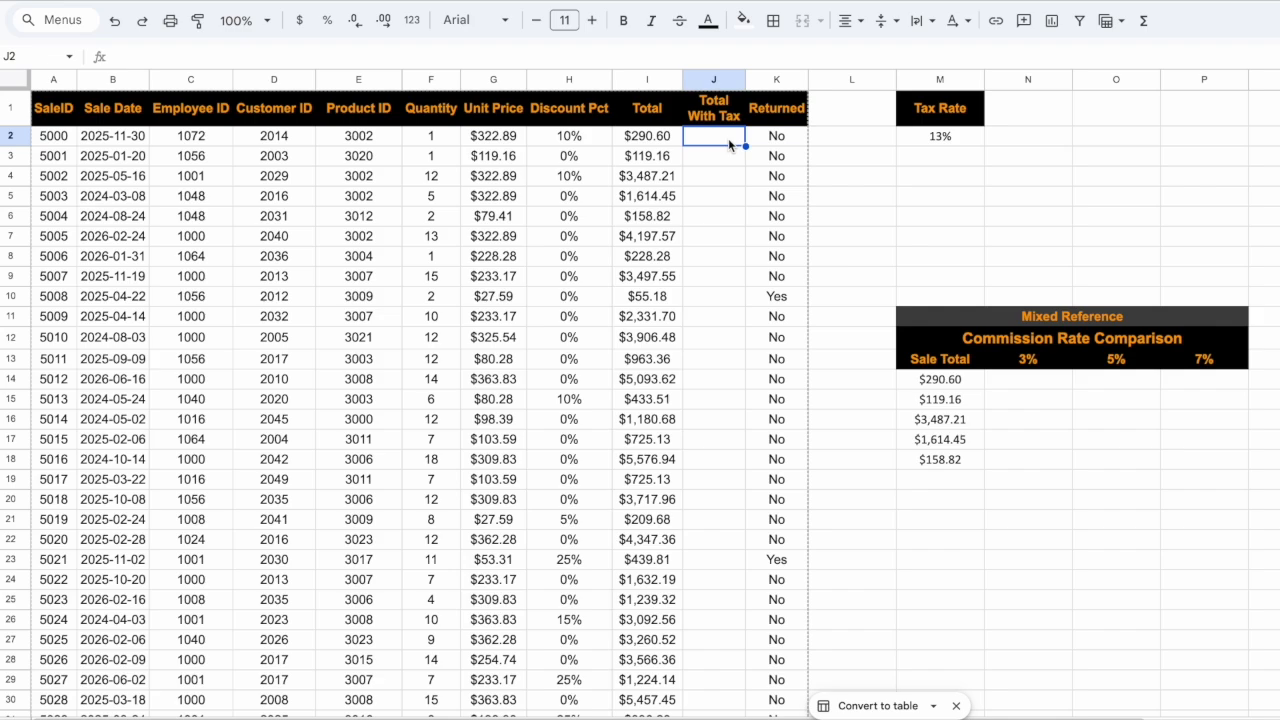
pyautogui.click(647, 143)
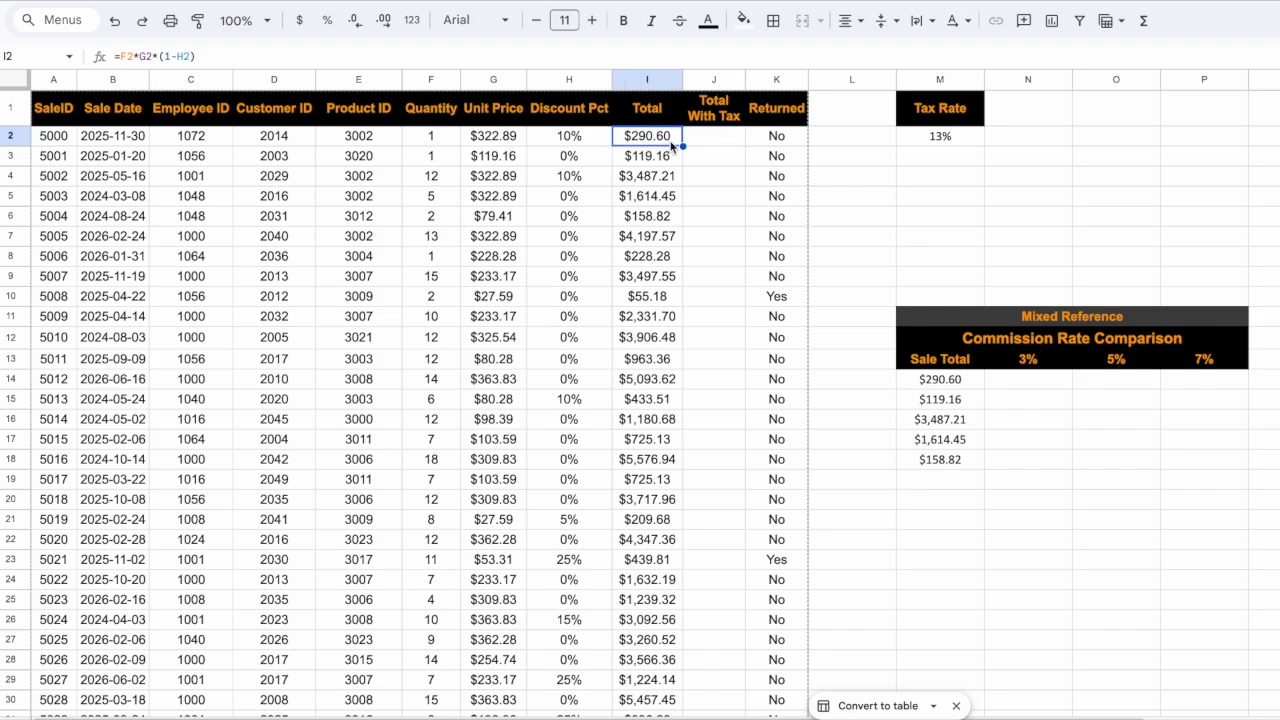
pyautogui.click(730, 140)
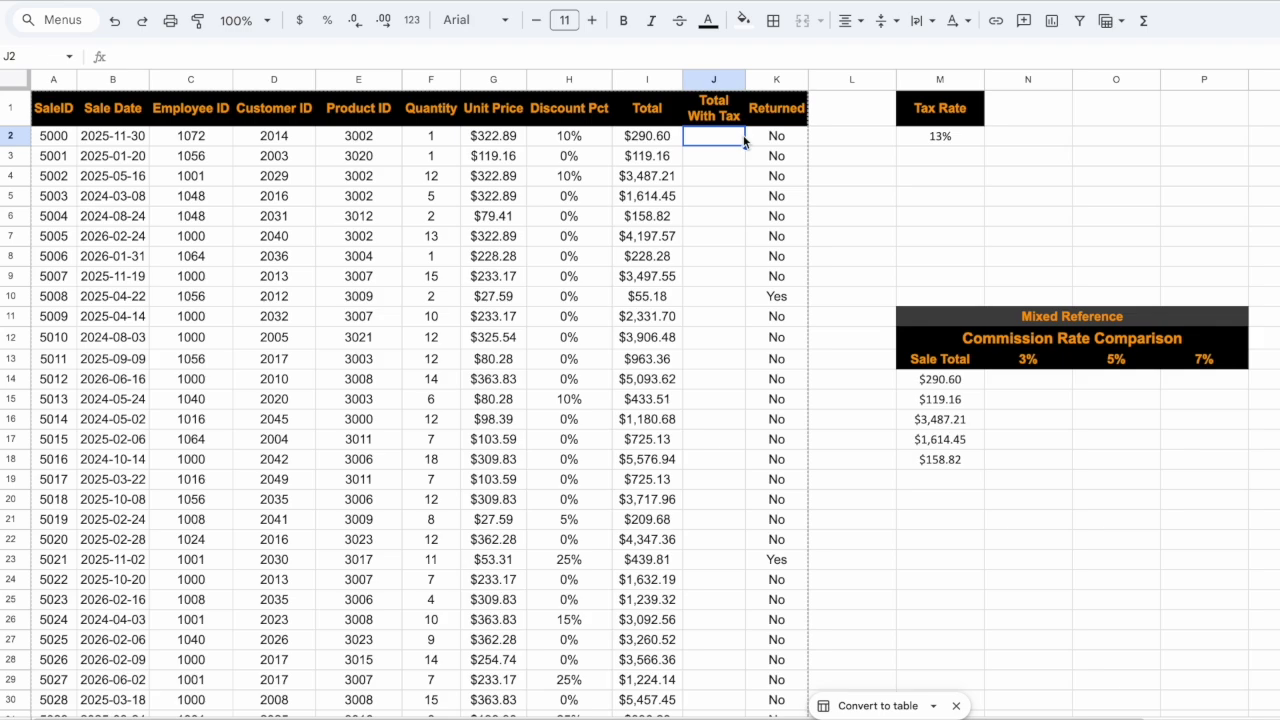
pyautogui.write('=')
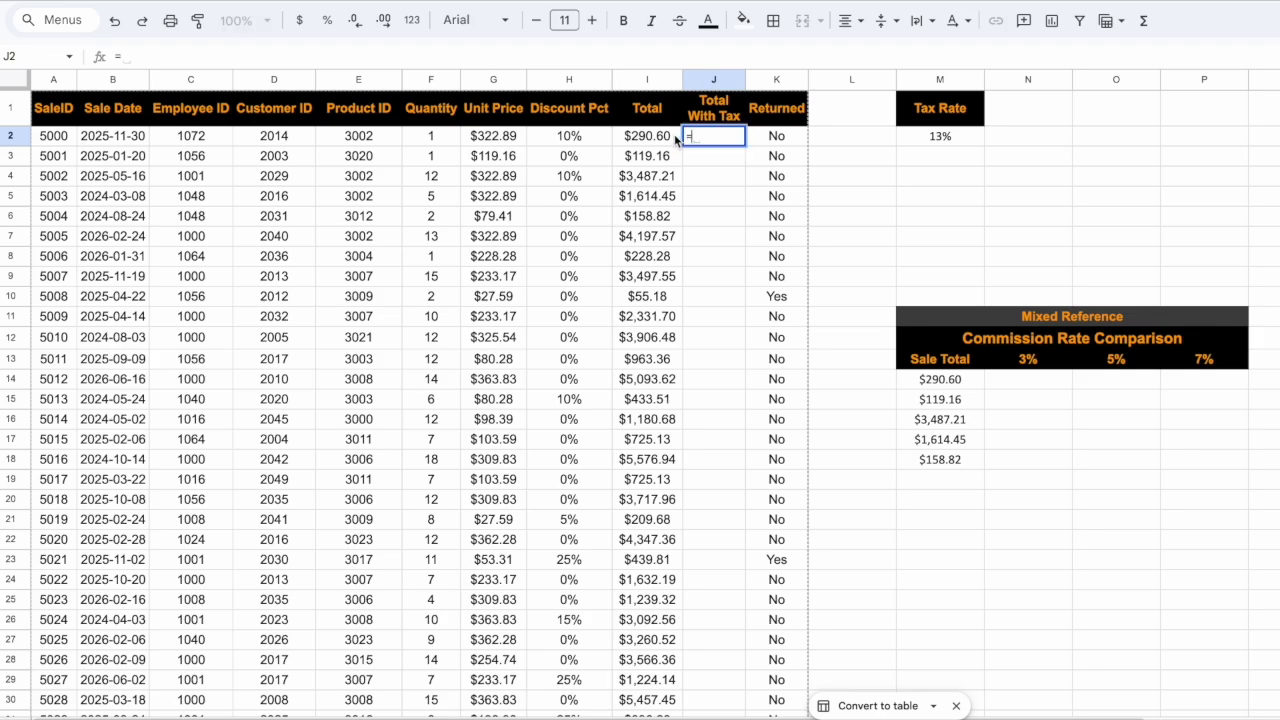
pyautogui.click(675, 140)
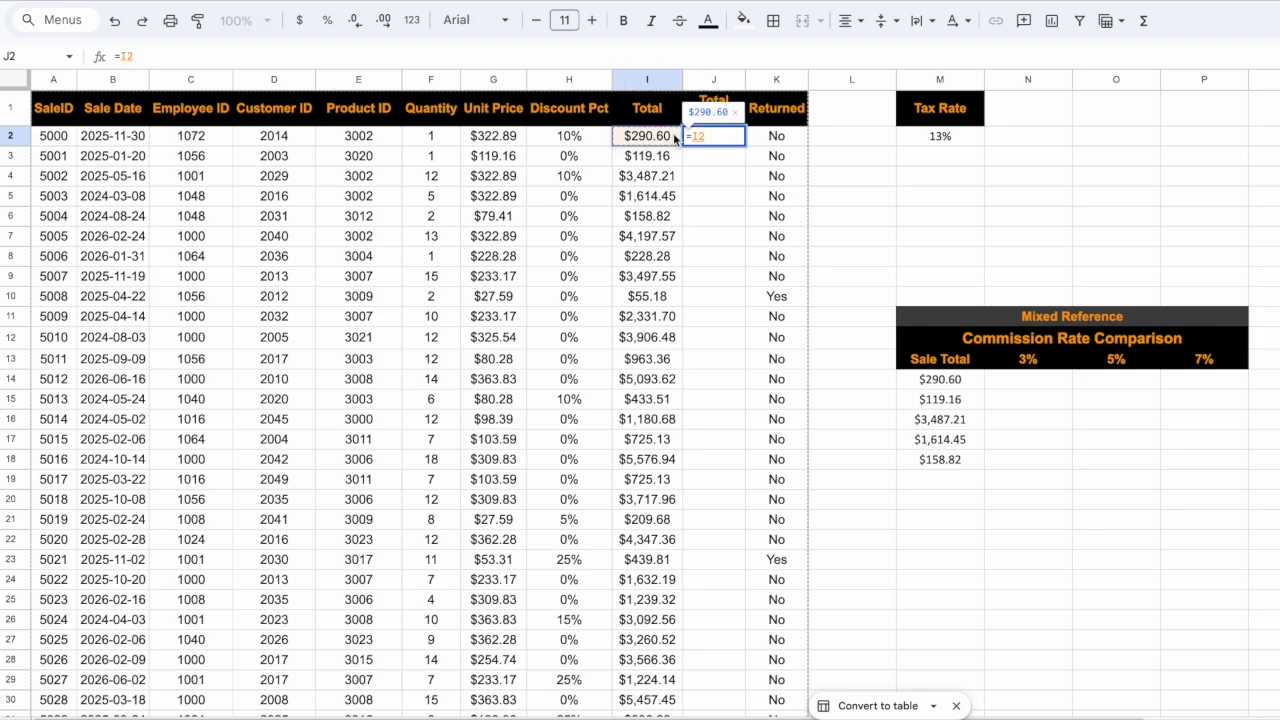
pyautogui.write('*1+')
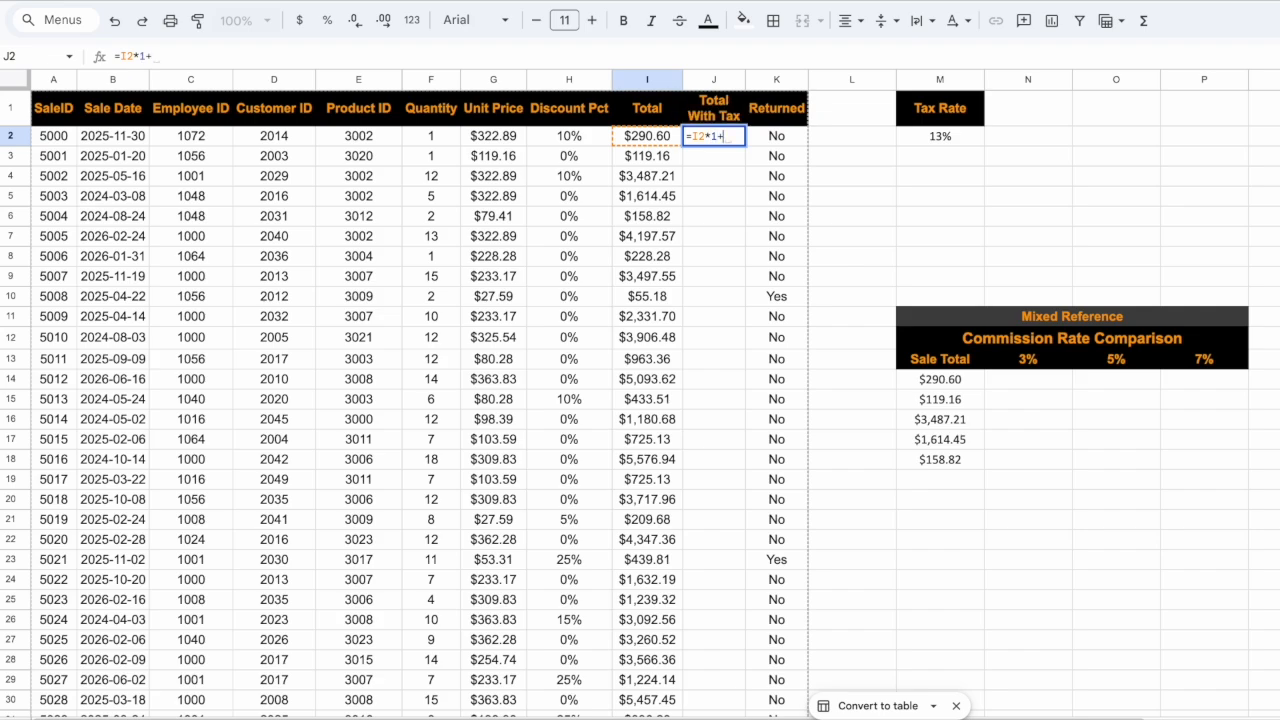
pyautogui.click(936, 140)
pyautogui.write(')')
pyautogui.click(716, 136)
pyautogui.write('(')
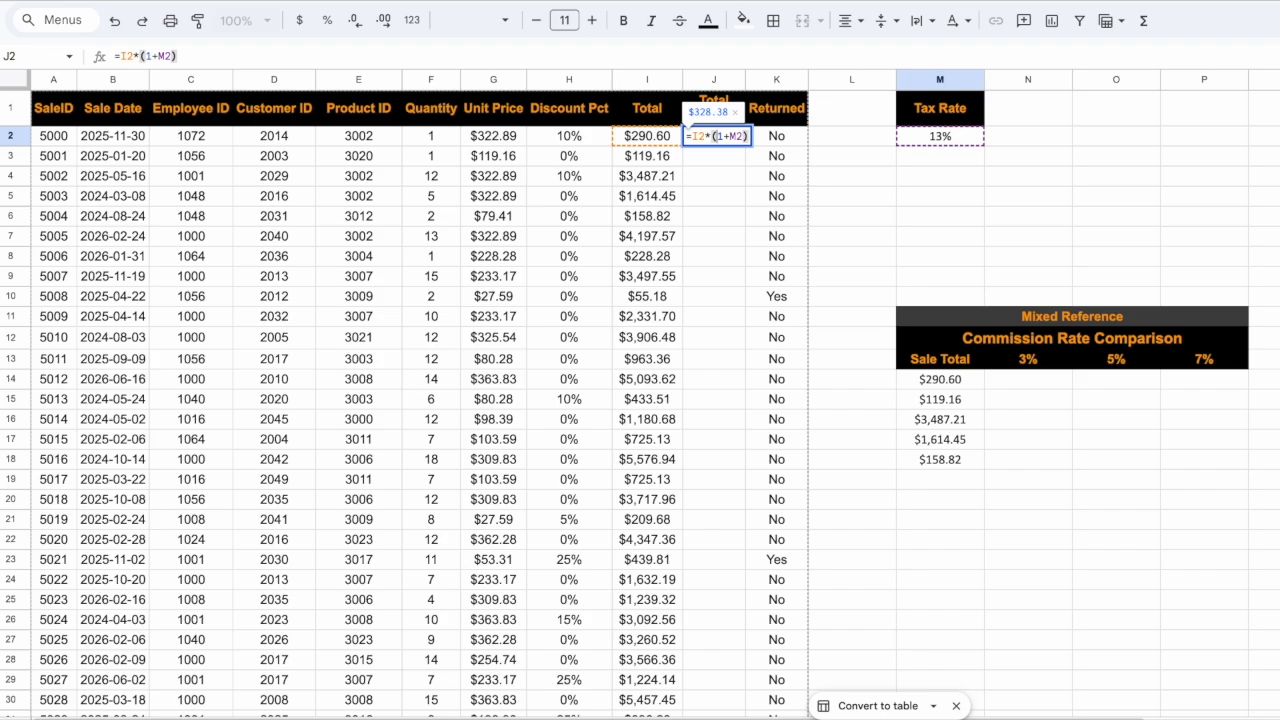
# - Try out absolute and mixed versions of the tax rate reference M2 in the J2 formula
pyautogui.click(744, 136)
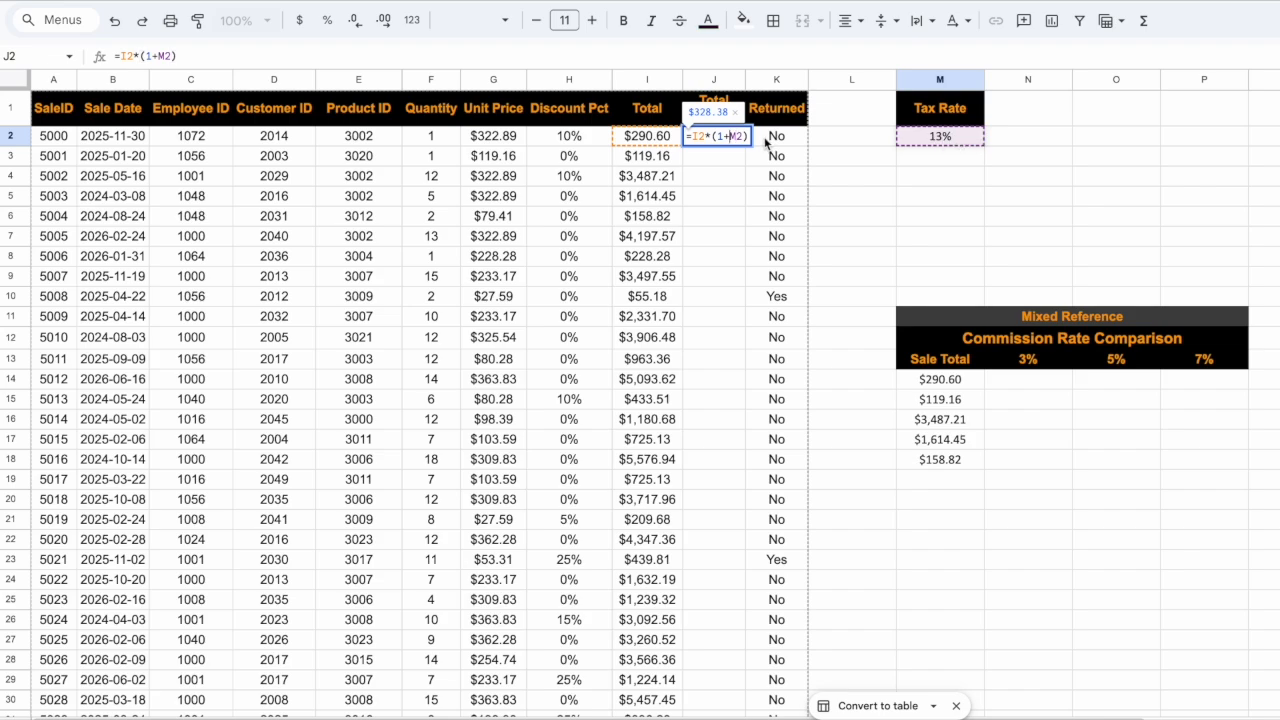
pyautogui.write('$')
pyautogui.click(745, 137)
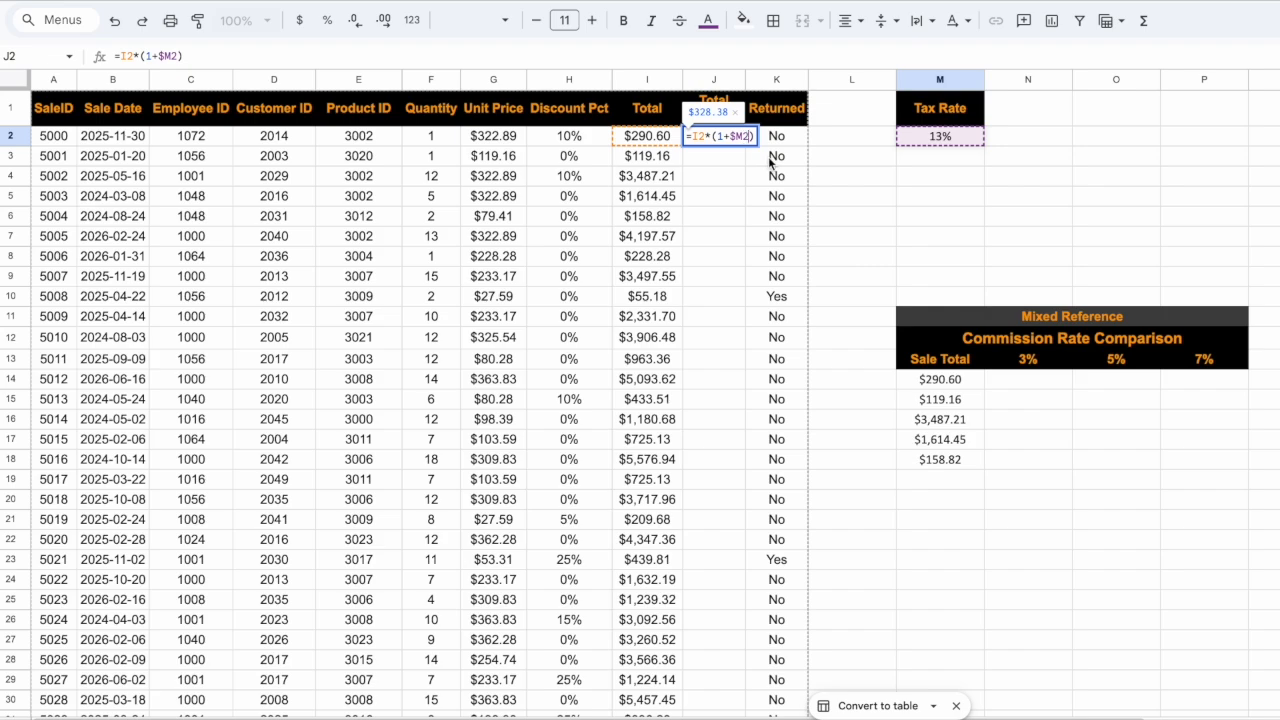
pyautogui.write('$')
pyautogui.press('F4')
pyautogui.press('F4')
pyautogui.press('F4')
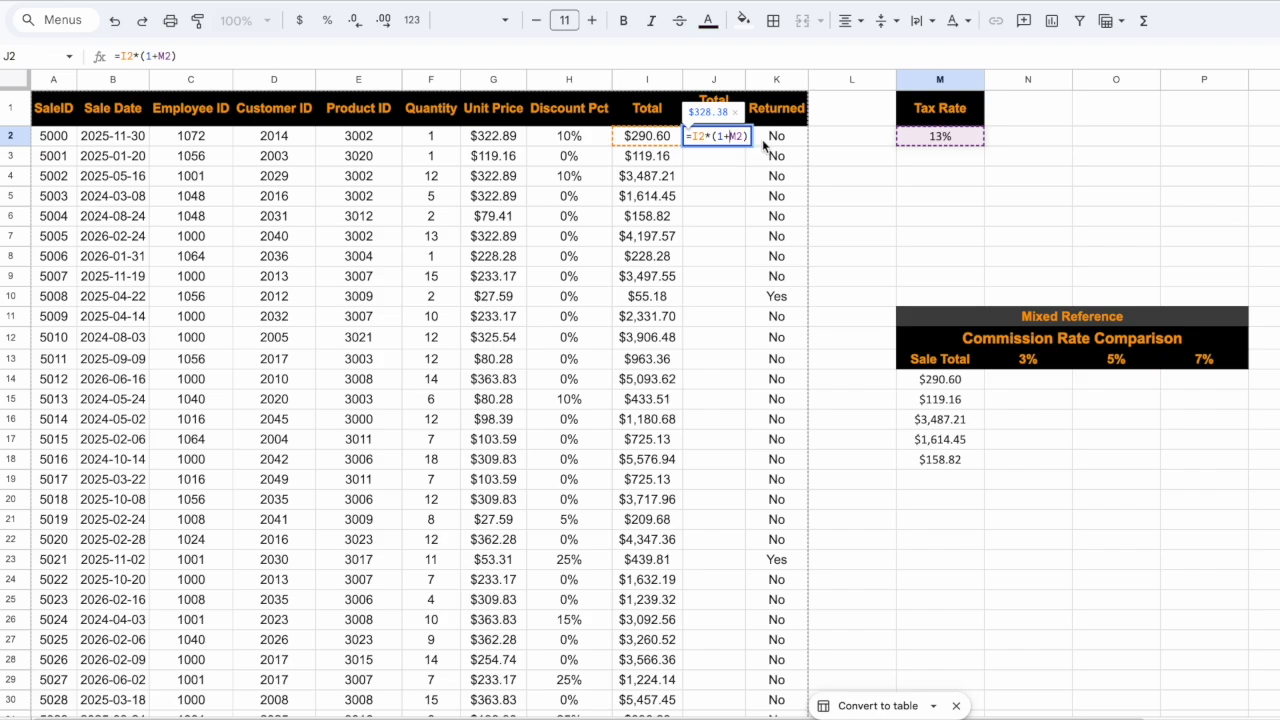
# - Lock the tax rate reference as $M$2, commit the J2 formula, and accept the suggested autofill for the Total With Tax column
pyautogui.press('F4')
pyautogui.press('Return')
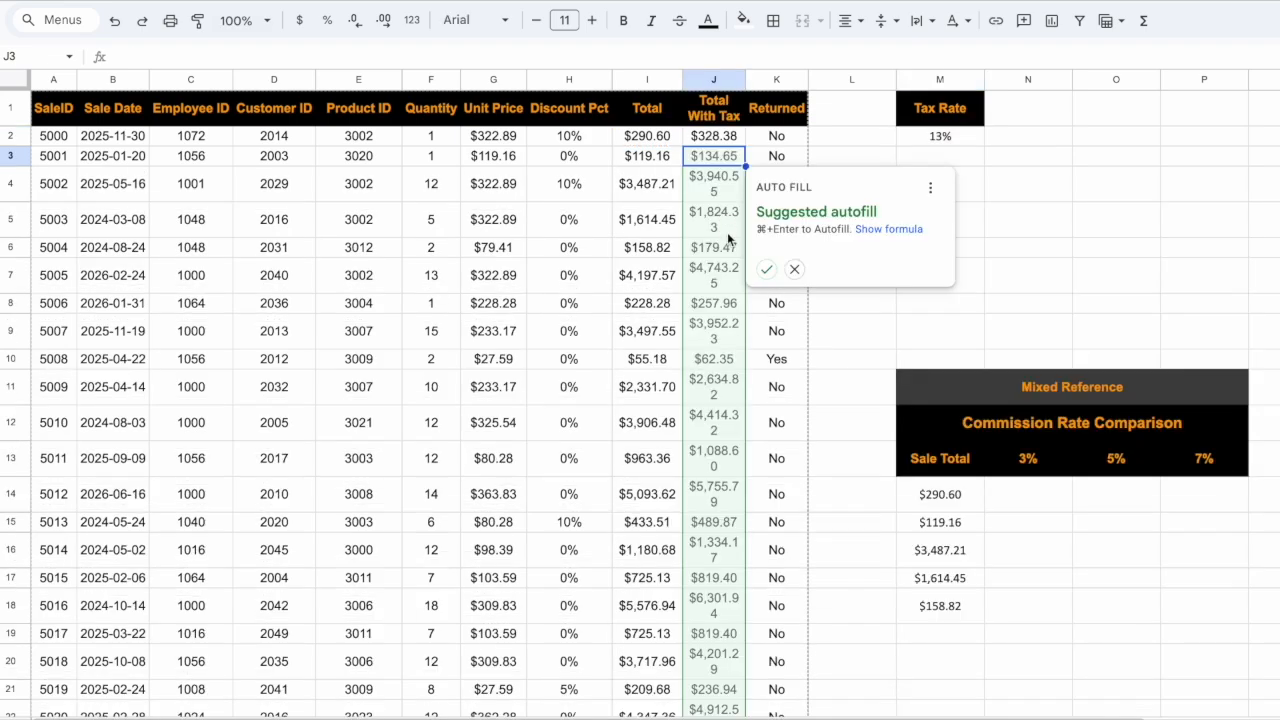
pyautogui.click(765, 273)
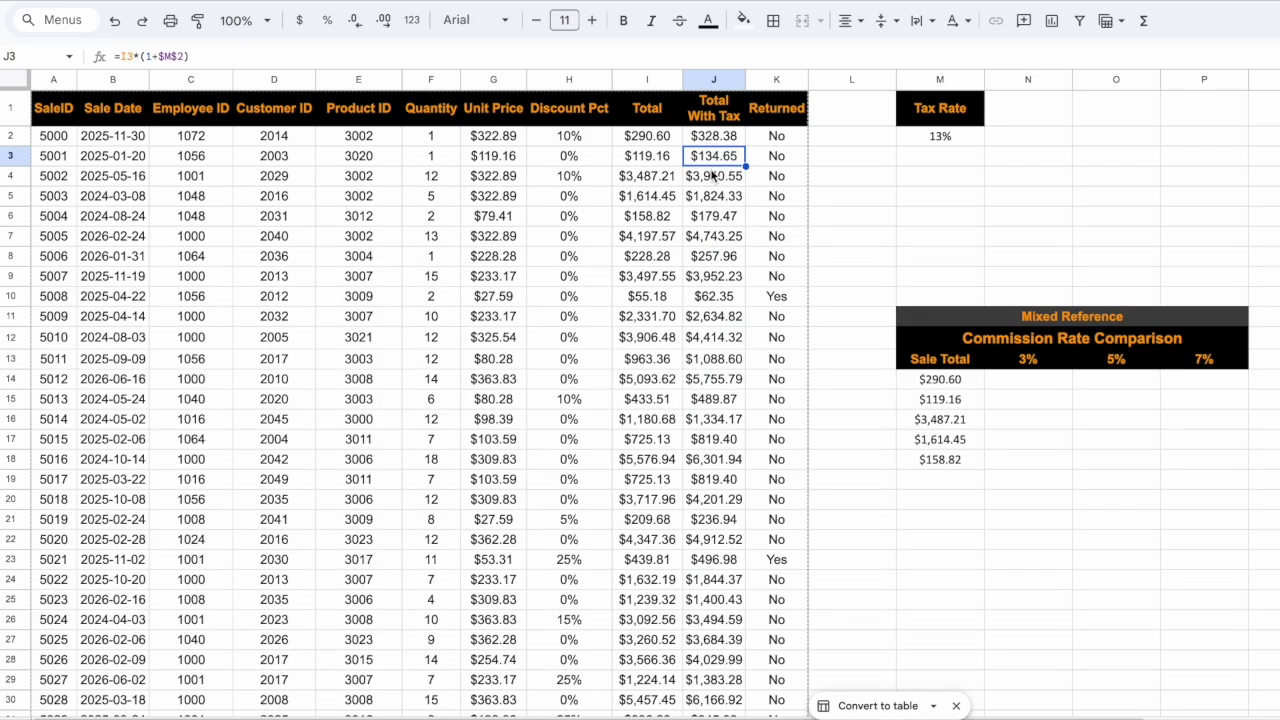
pyautogui.click(713, 140)
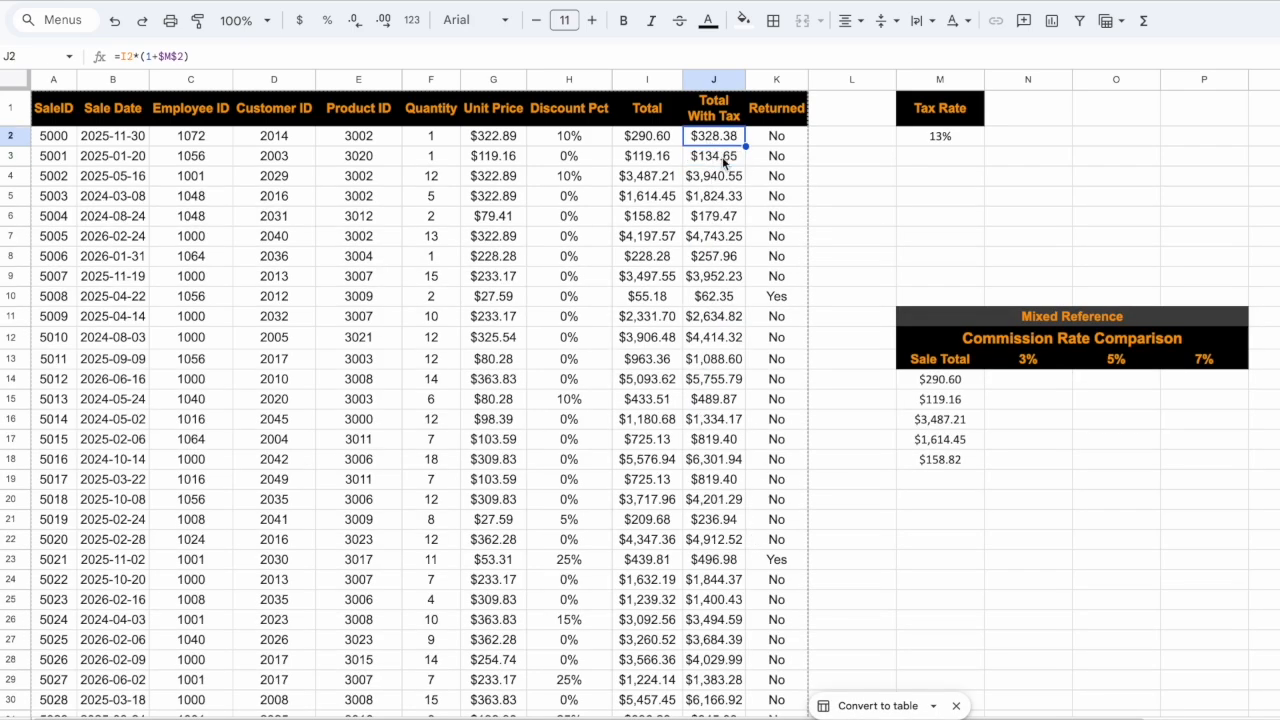
# - Check the tax rate reference in the copied J6 formula and undo the autofill of the Total With Tax column
pyautogui.doubleClick(727, 208)
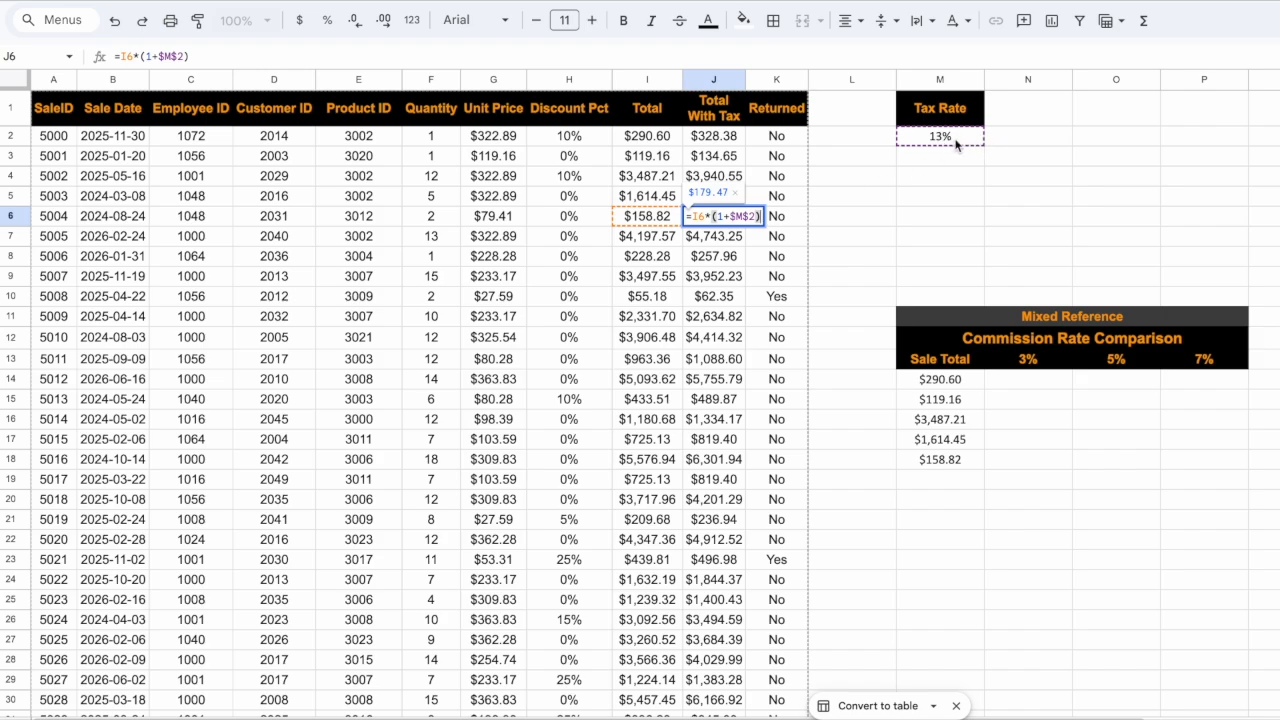
pyautogui.press('Escape')
pyautogui.hotkey('ctrl', 'z')
# - Change the J2 formula to =I2*(1+M2) with a relative tax rate reference and accept the suggested autofill for the column
pyautogui.doubleClick(736, 139)
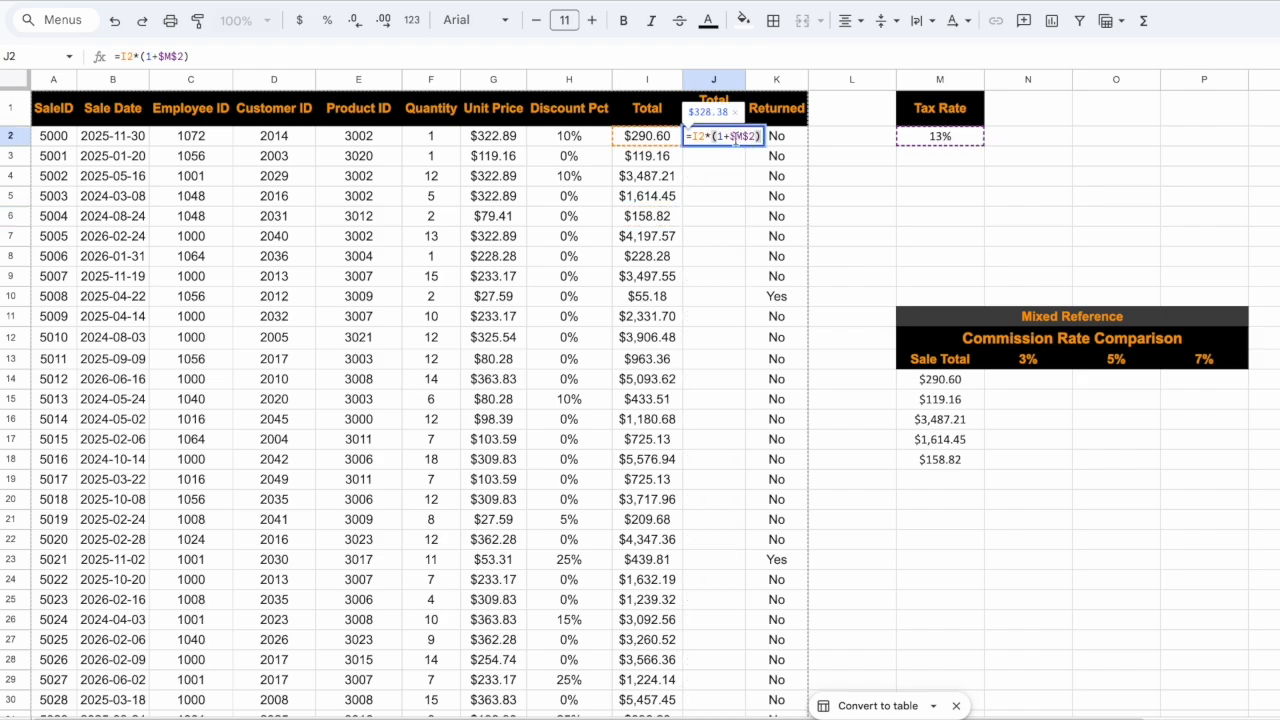
pyautogui.press('BackSpace')
pyautogui.click(745, 137)
pyautogui.press('BackSpace')
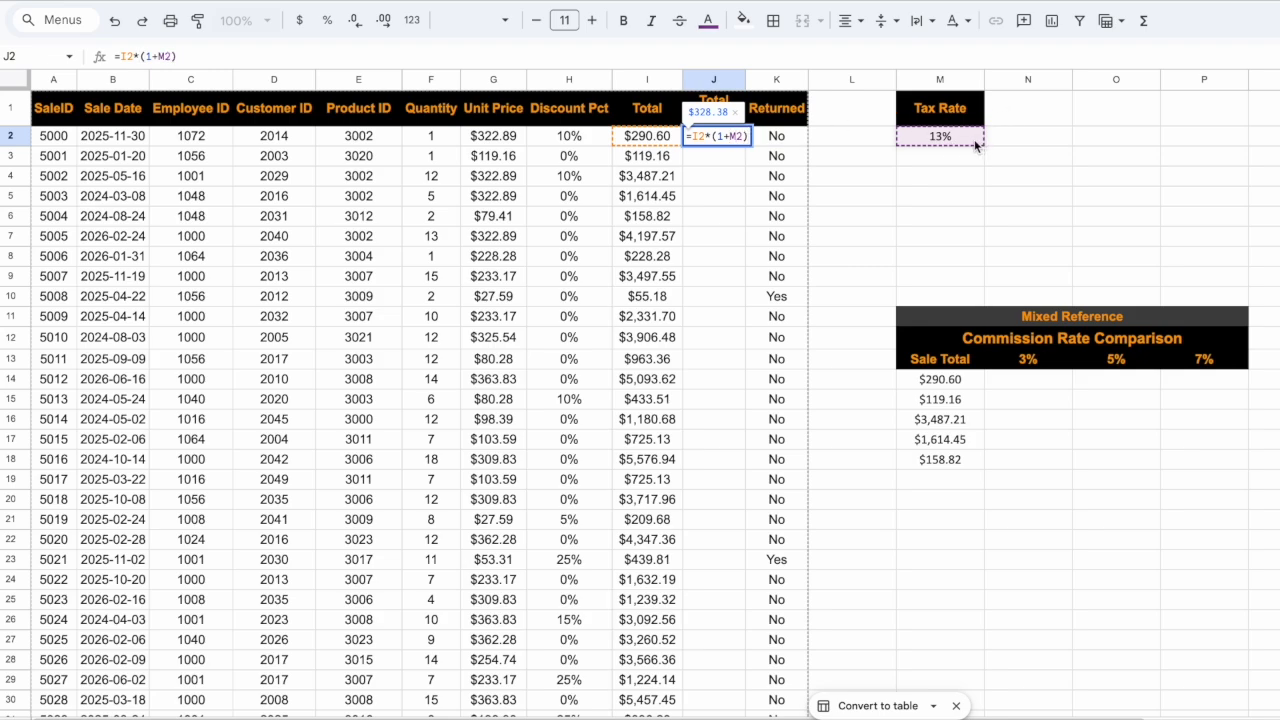
pyautogui.press('Return')
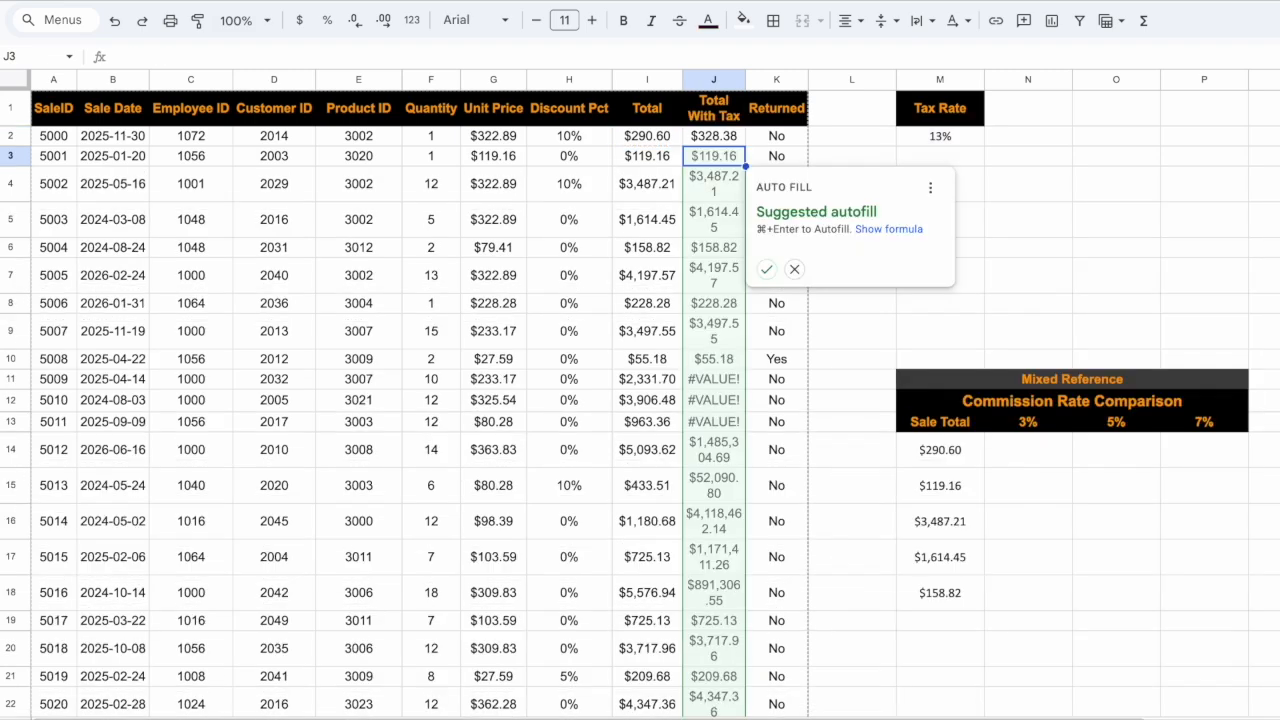
pyautogui.click(766, 269)
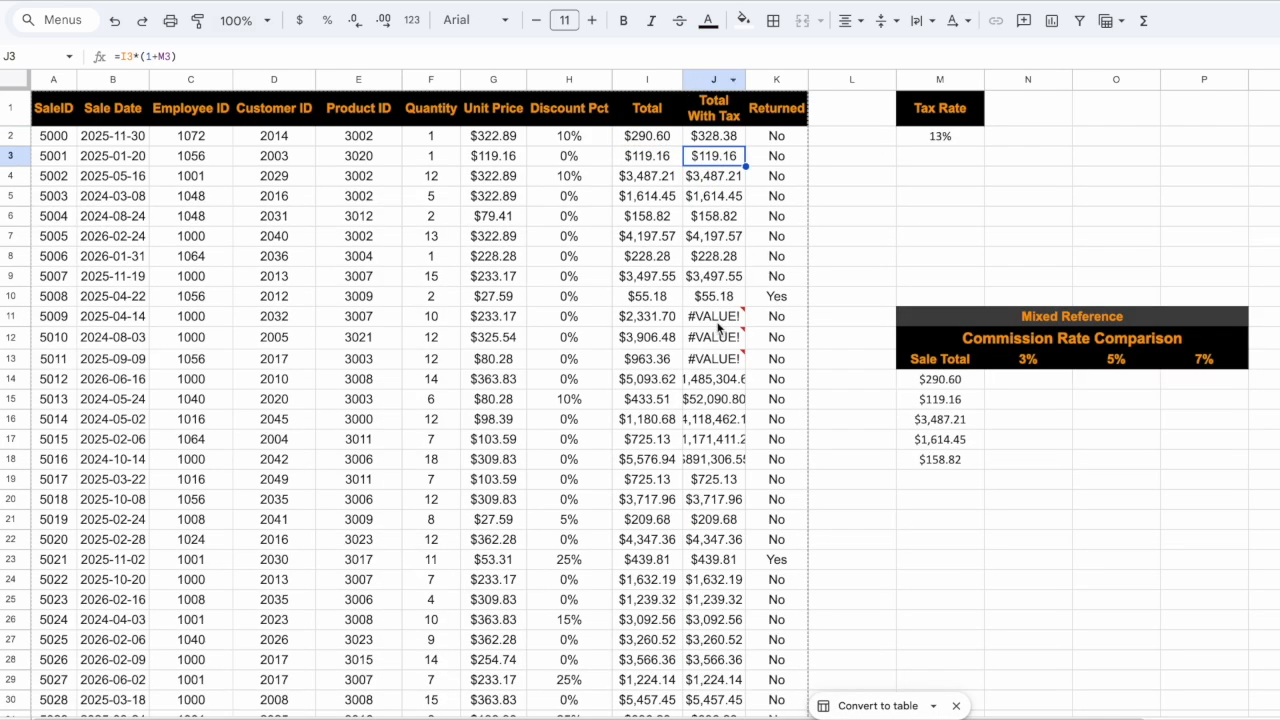
# - Read the error on J11 and open its formula to check which cells it references
pyautogui.moveTo(726, 320)
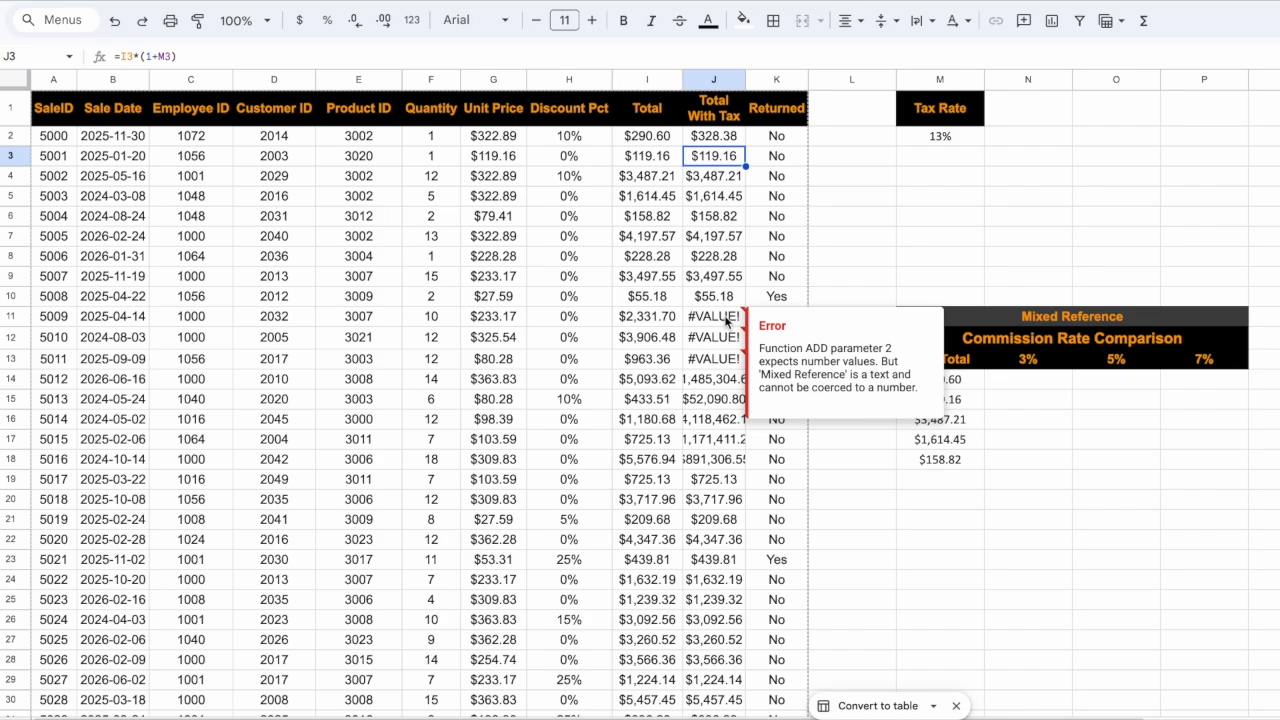
pyautogui.click(726, 318)
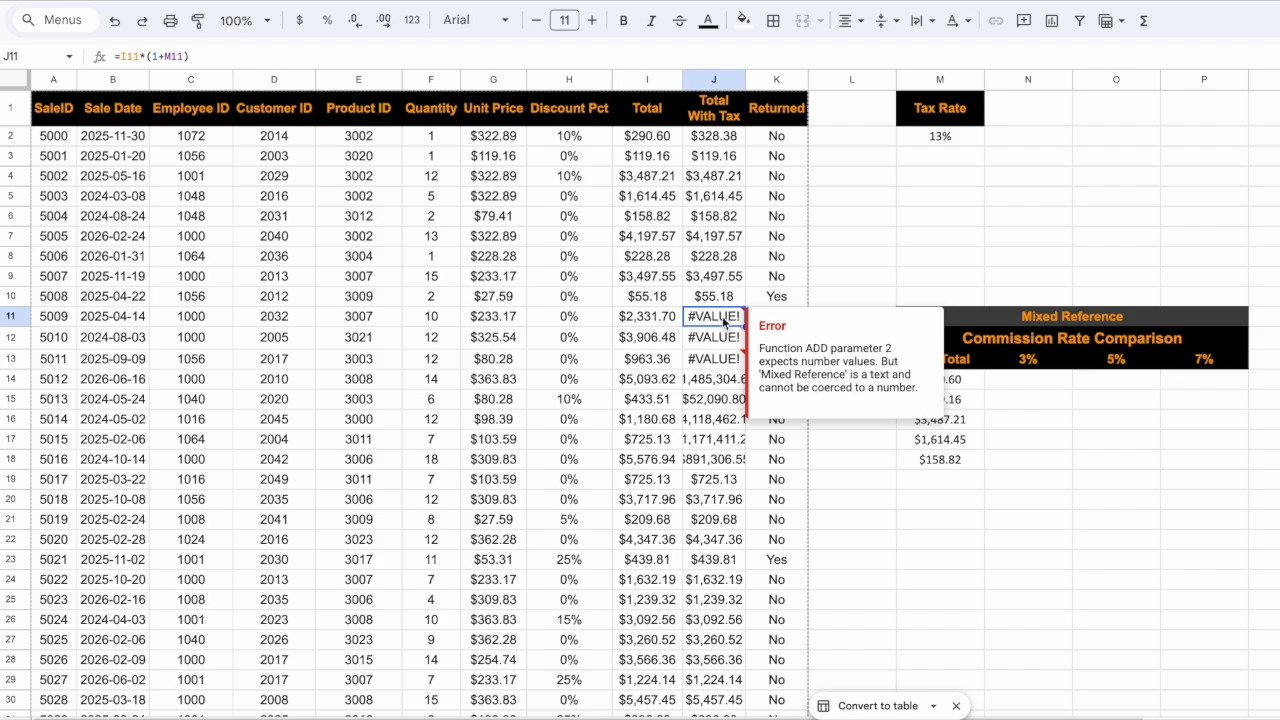
pyautogui.doubleClick(723, 318)
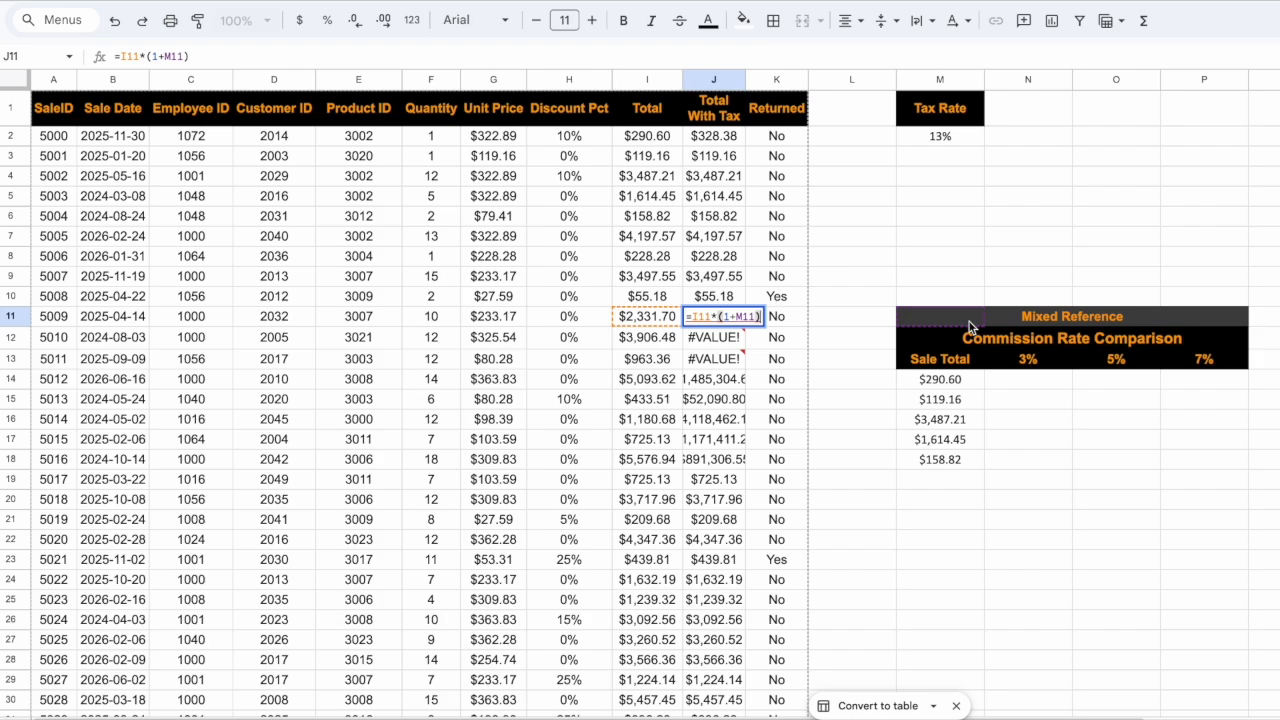
# - Examine the Commission Rate Comparison table's title, its 3%, 5% and 7% rate headers, and the first result cell N14
pyautogui.click(923, 319)
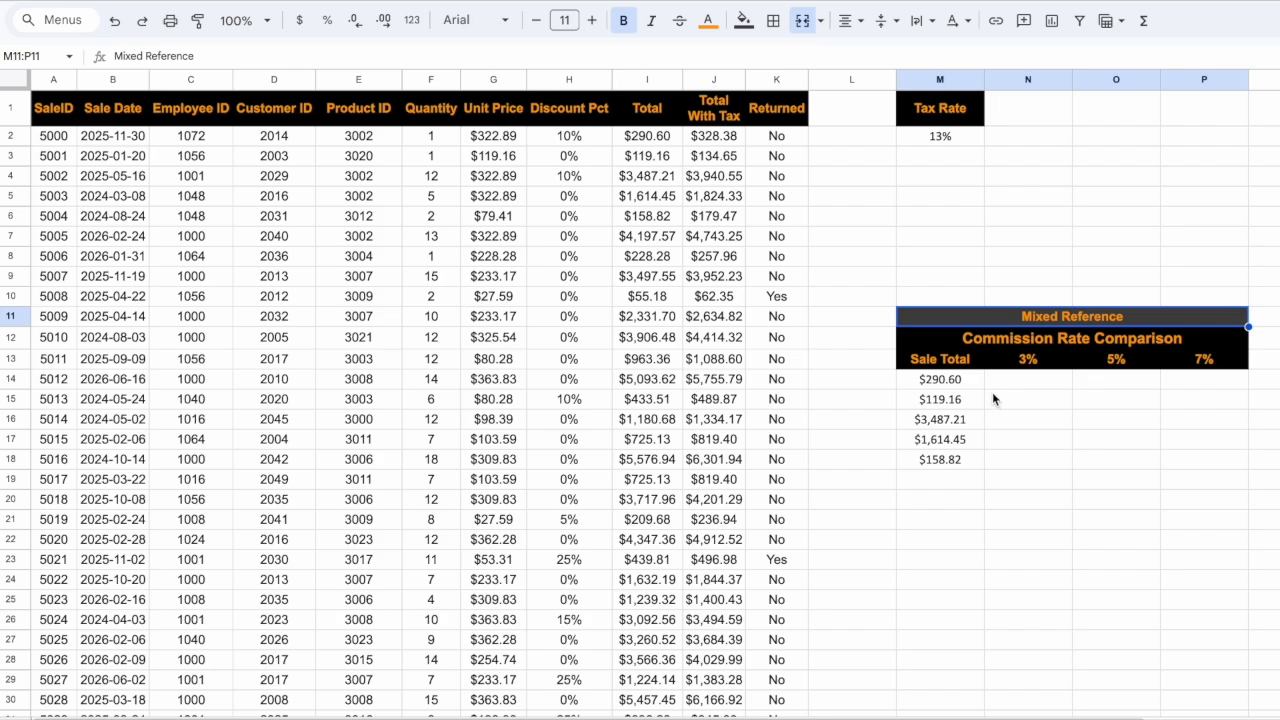
pyautogui.click(1004, 365)
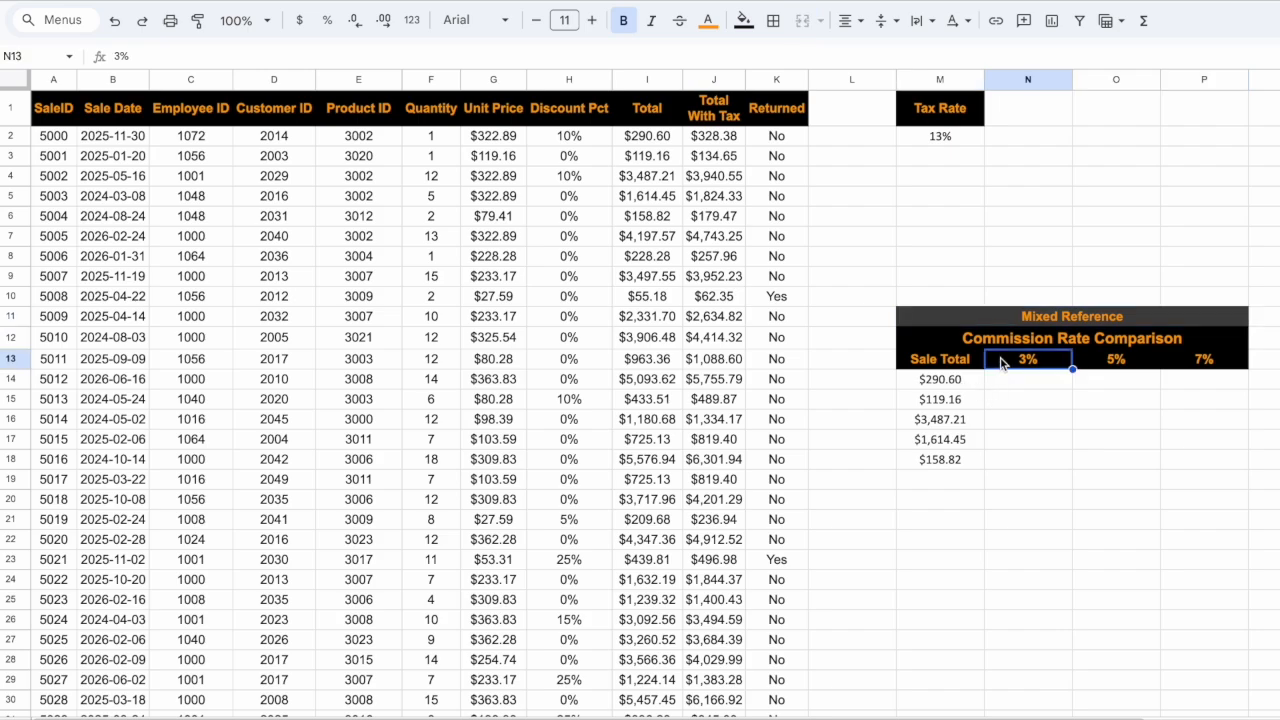
pyautogui.moveTo(1027, 362); pyautogui.dragTo(1224, 363)
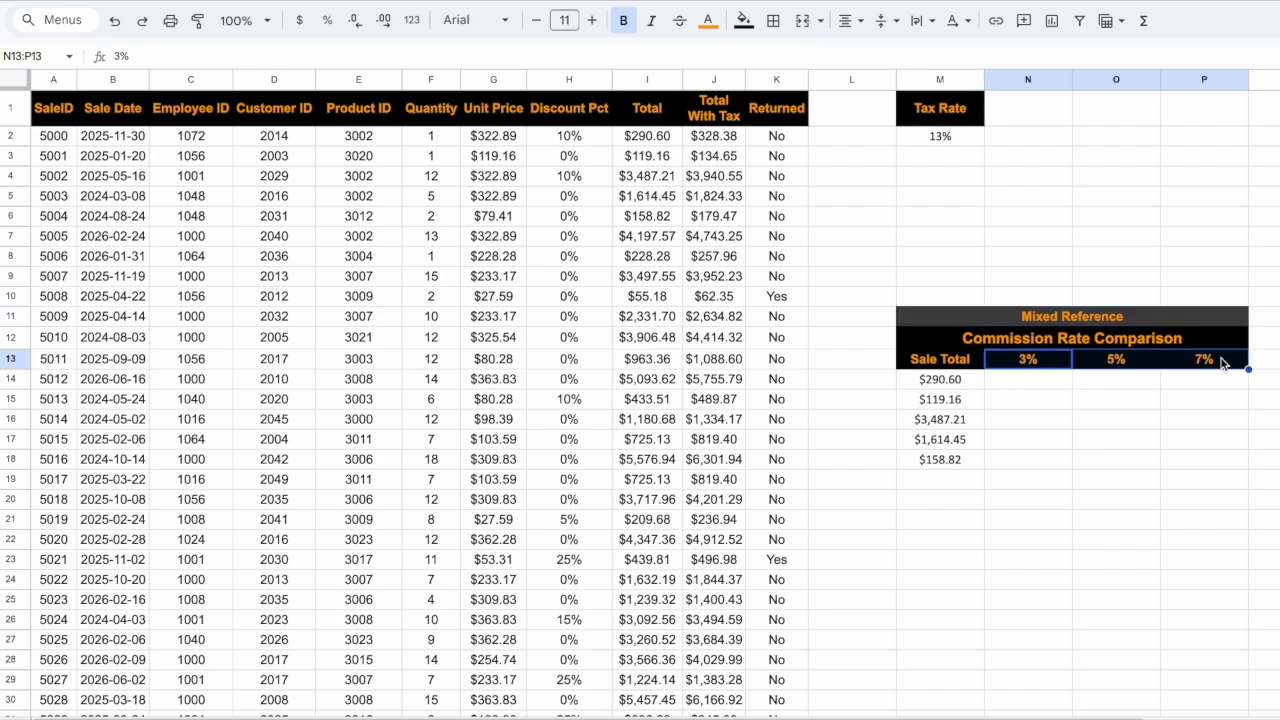
pyautogui.click(1063, 362)
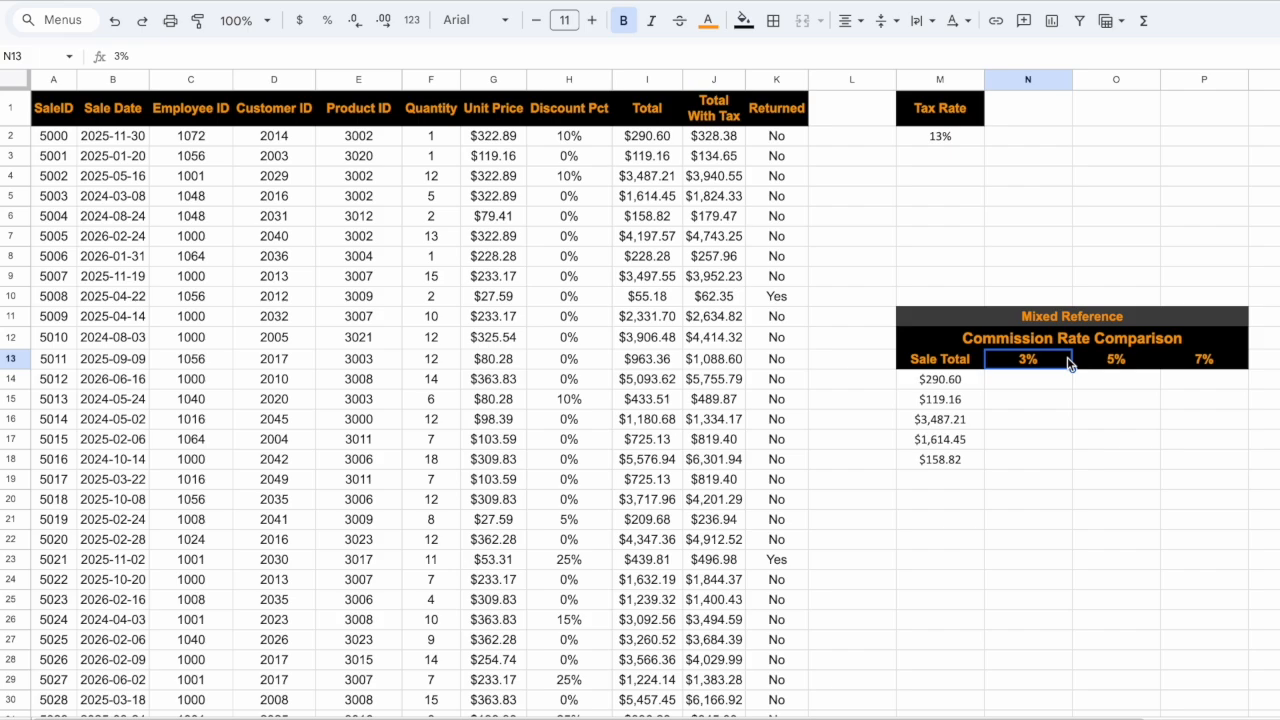
pyautogui.click(1003, 381)
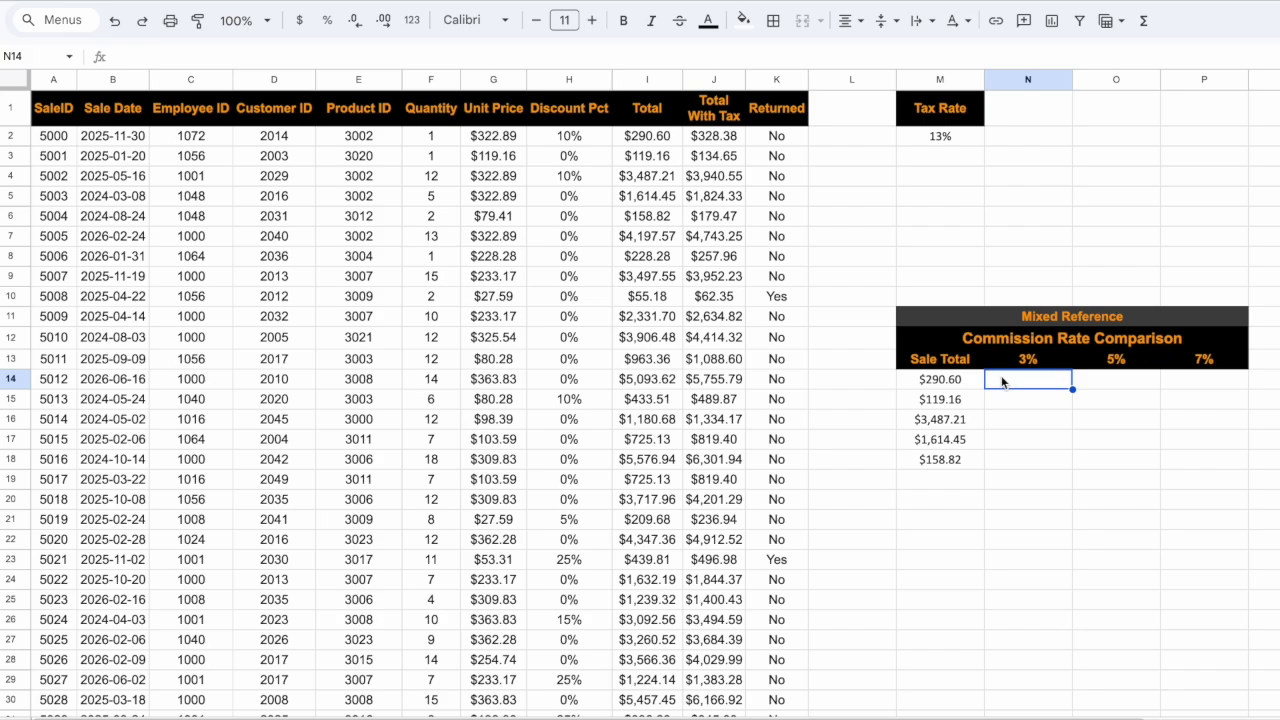
pyautogui.click(1018, 359)
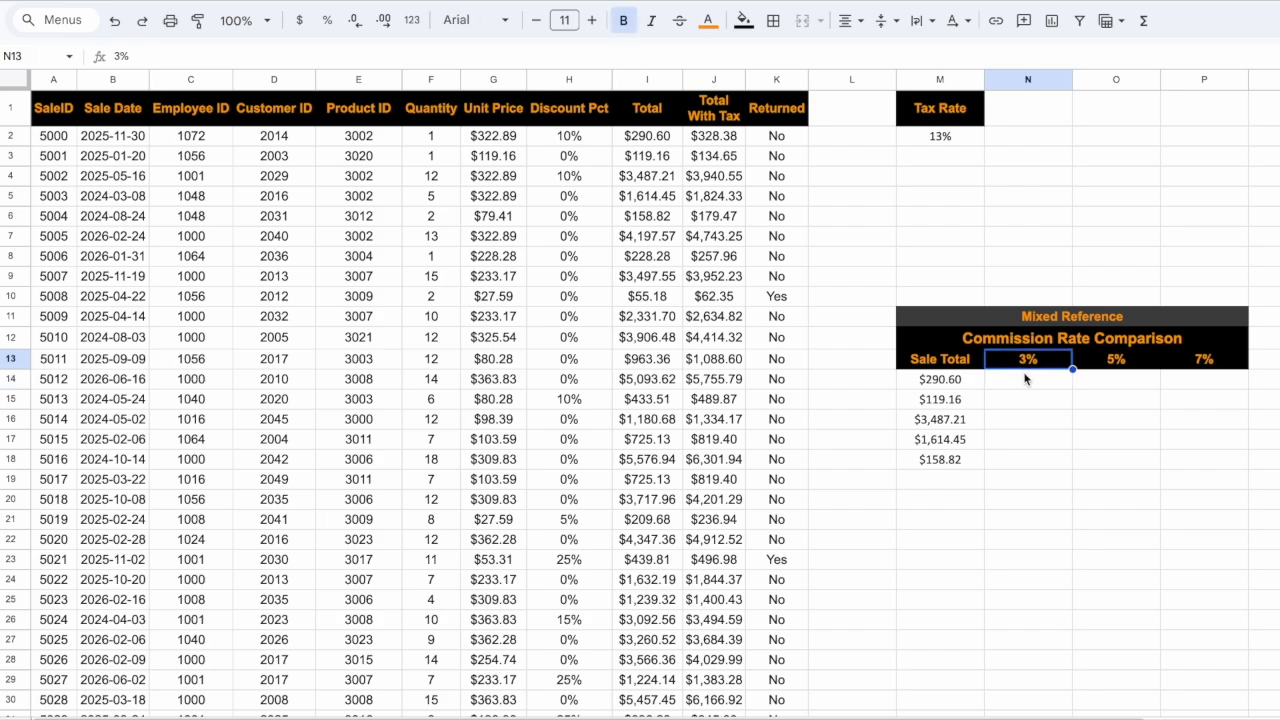
# - Write the formula =M14*N13 in N14 to multiply the first sale total by the 3% commission rate
pyautogui.click(1025, 378)
pyautogui.write('=')
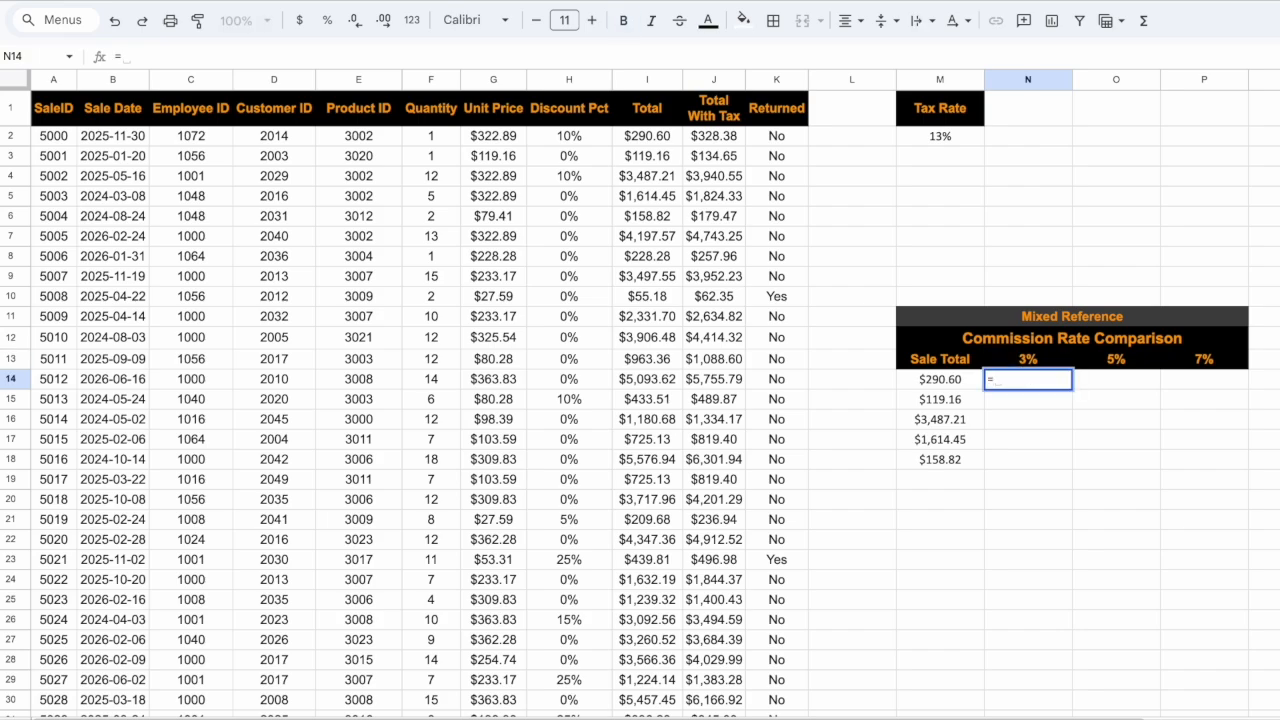
pyautogui.click(941, 382)
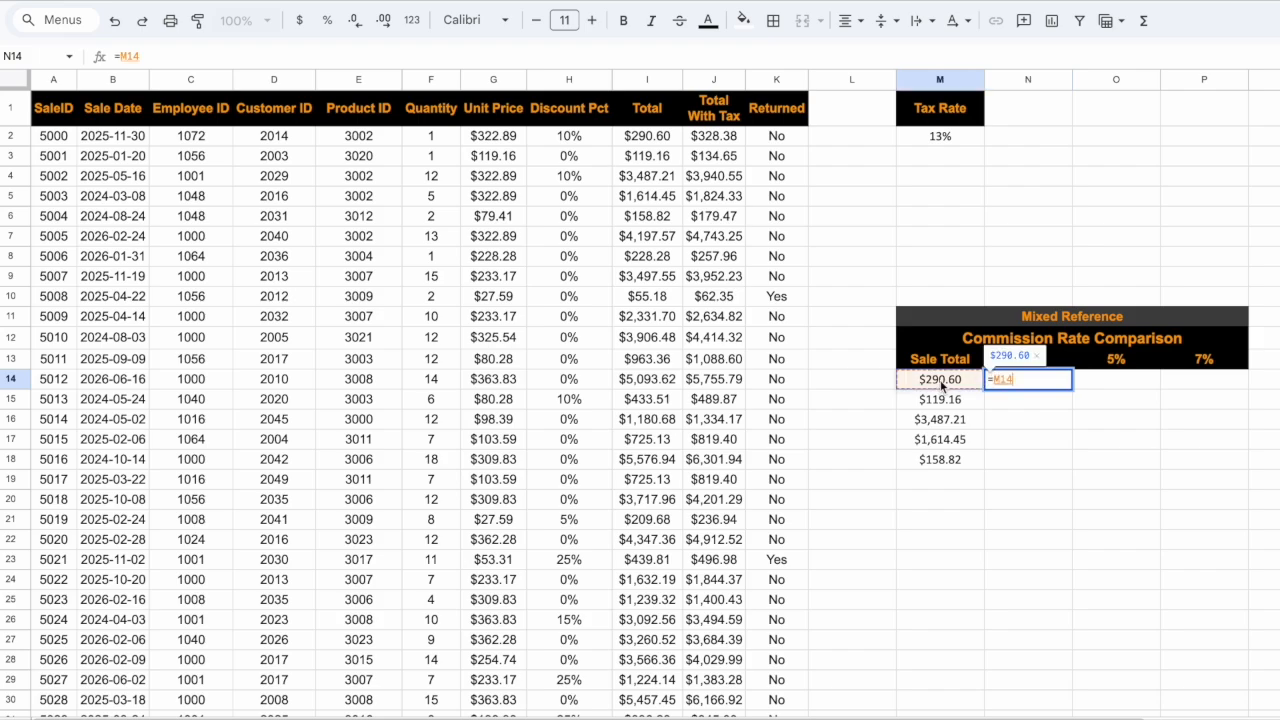
pyautogui.write('*')
pyautogui.click(1053, 360)
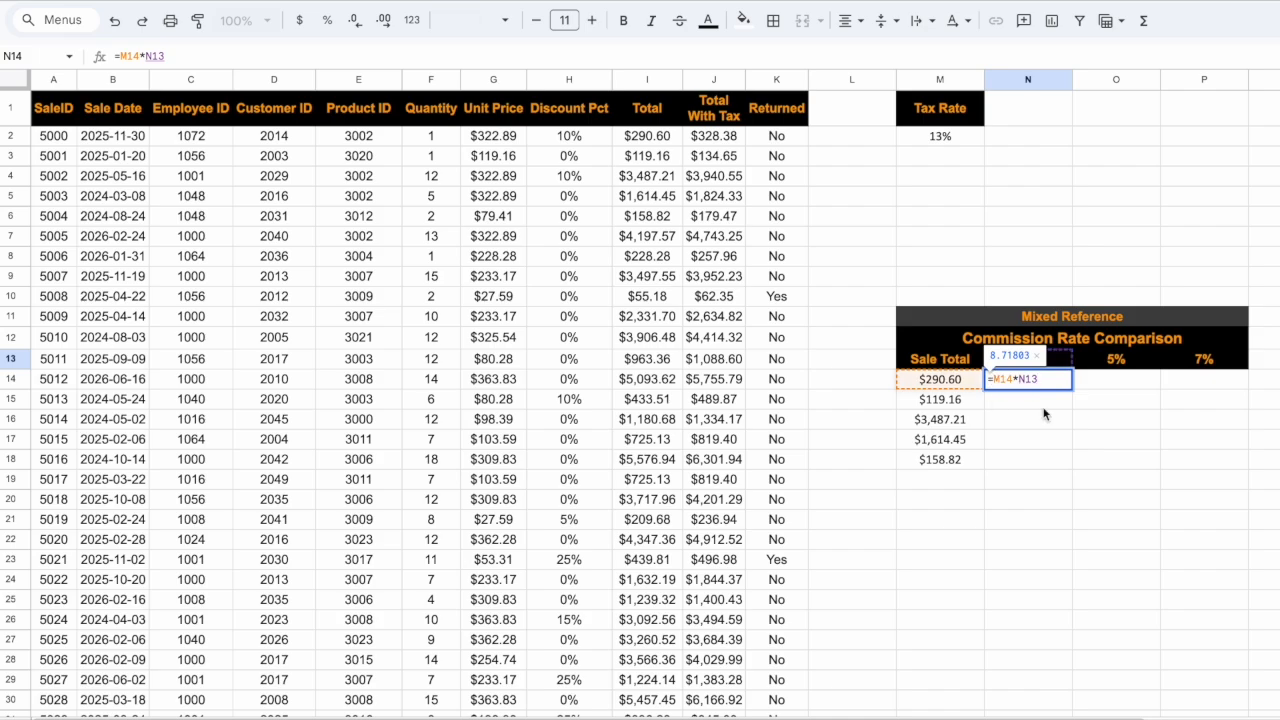
# - Lock column M and row 13 with mixed references so N14 reads =$M14*N$13, and commit the formula
pyautogui.write('$')
pyautogui.click(1042, 379)
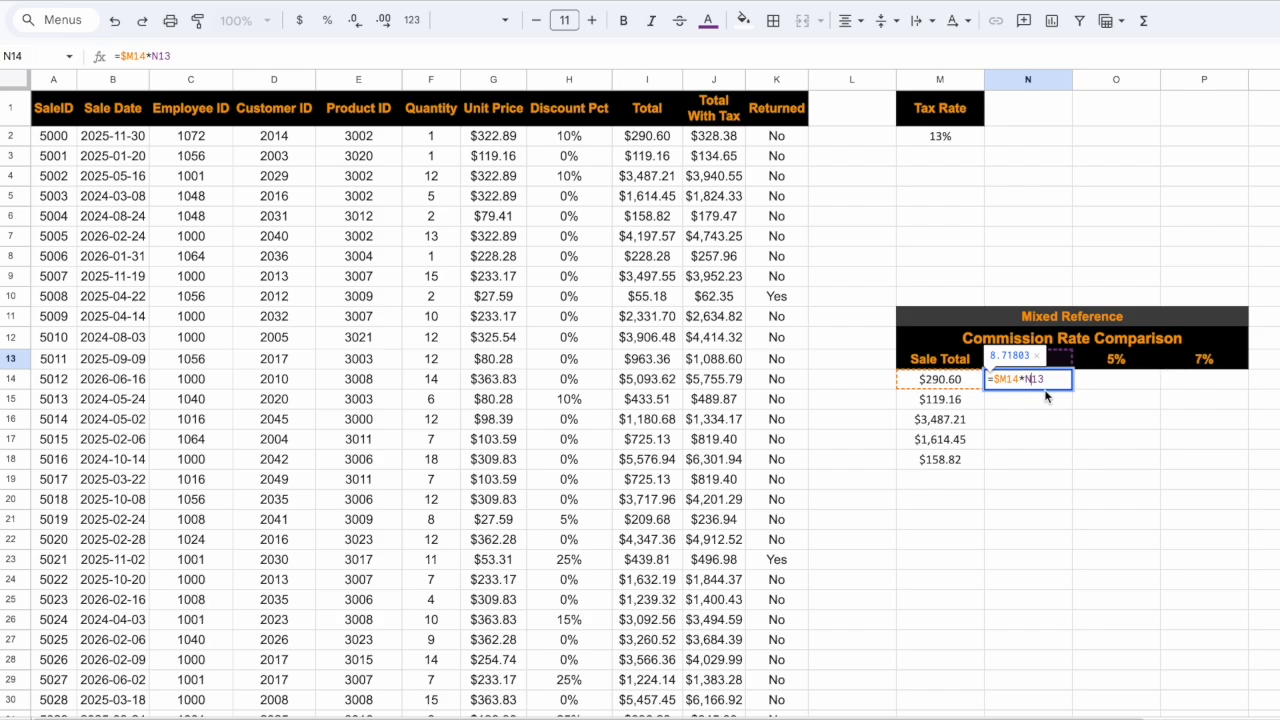
pyautogui.press('F4')
pyautogui.press('F4')
pyautogui.press('Return')
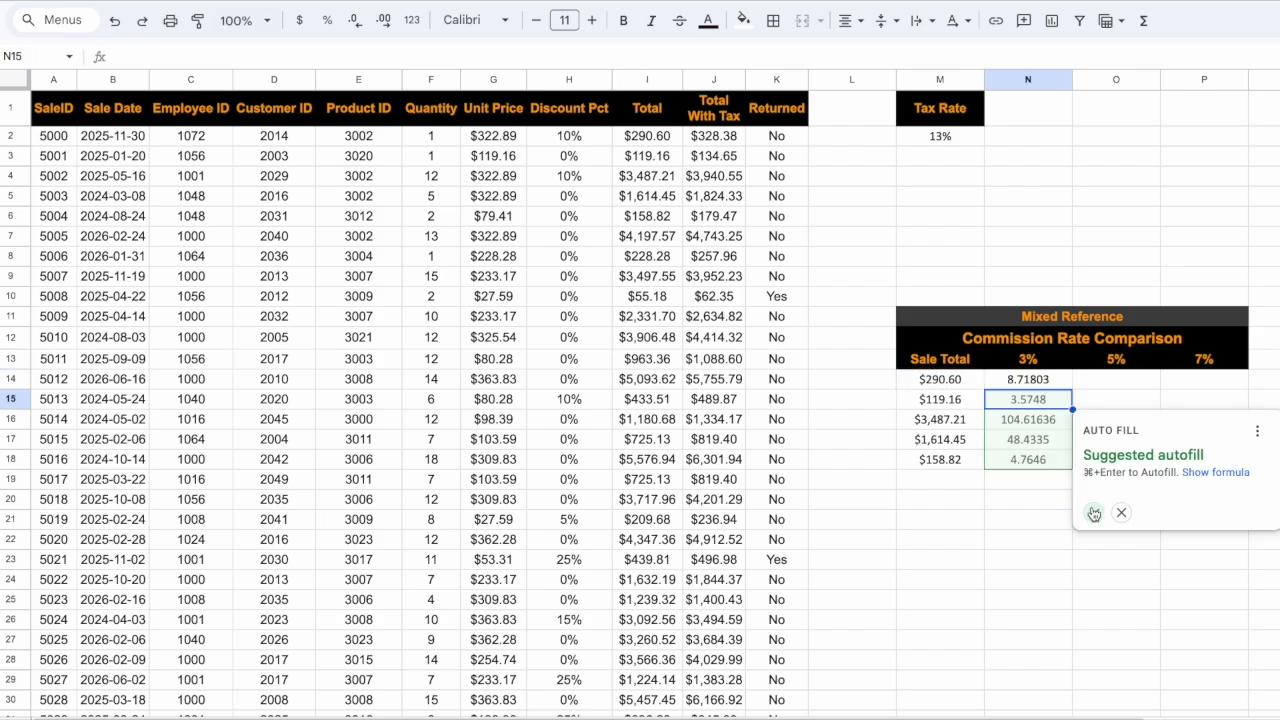
# - Fill the N14 commission formula across the whole range N14:P18 and format the results as currency
pyautogui.click(1094, 513)
pyautogui.click(1057, 378)
pyautogui.hotkey('shift', 'Right')
pyautogui.hotkey('shift', 'Right')
pyautogui.hotkey('ctrl', 'r')
pyautogui.moveTo(1248, 389); pyautogui.dragTo(1243, 463)
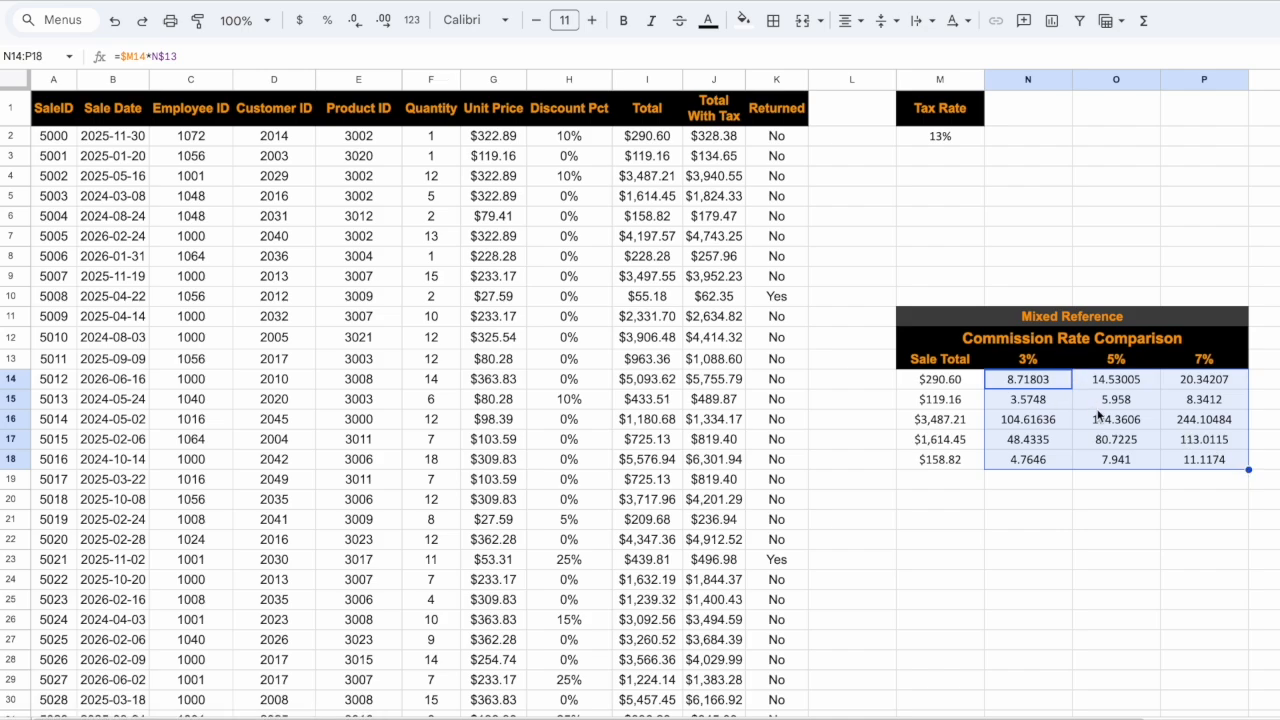
pyautogui.click(299, 20)
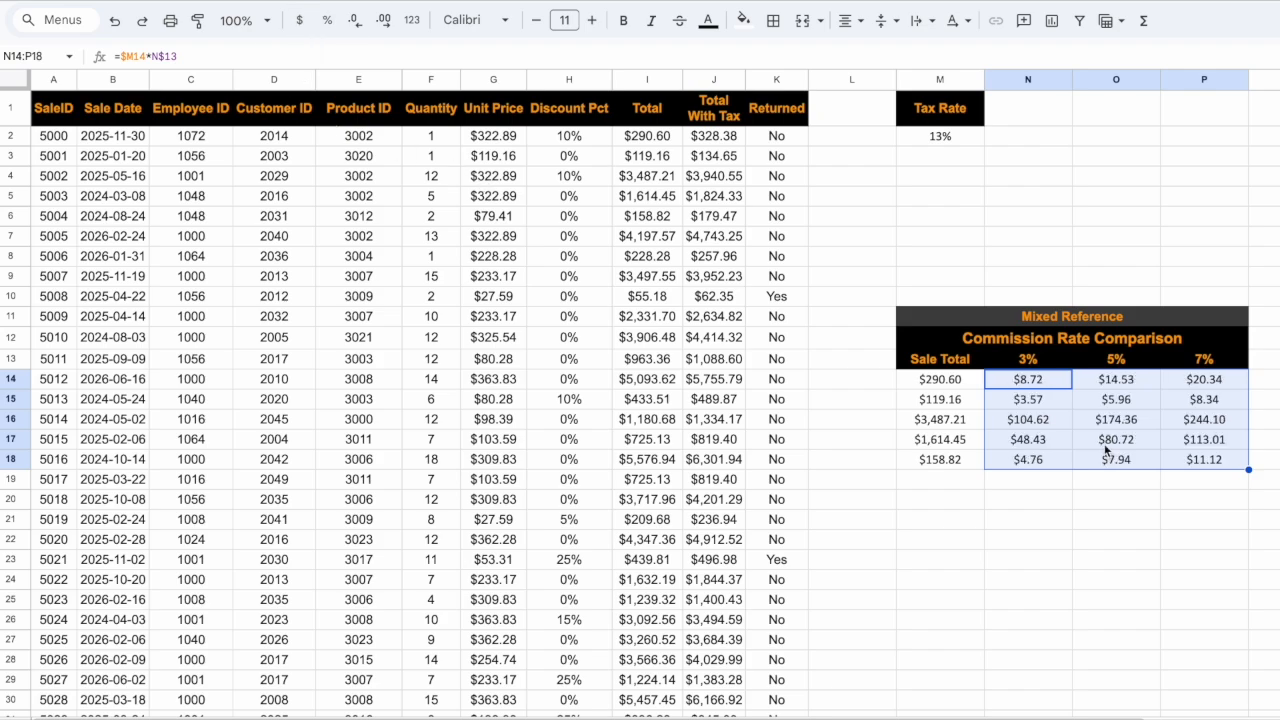
# - Review the formulas in P18 and M14, the Total and Total With Tax columns, and the commission range N14:P18
pyautogui.click(1208, 459)
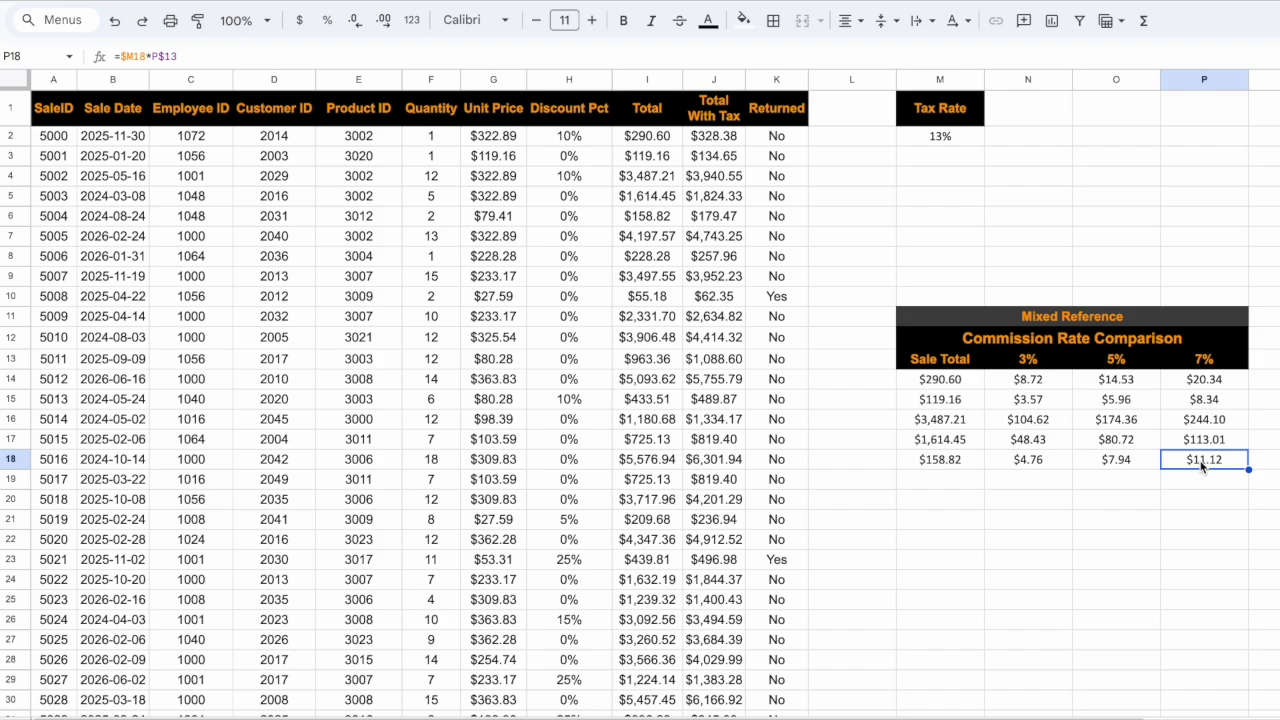
pyautogui.click(939, 385)
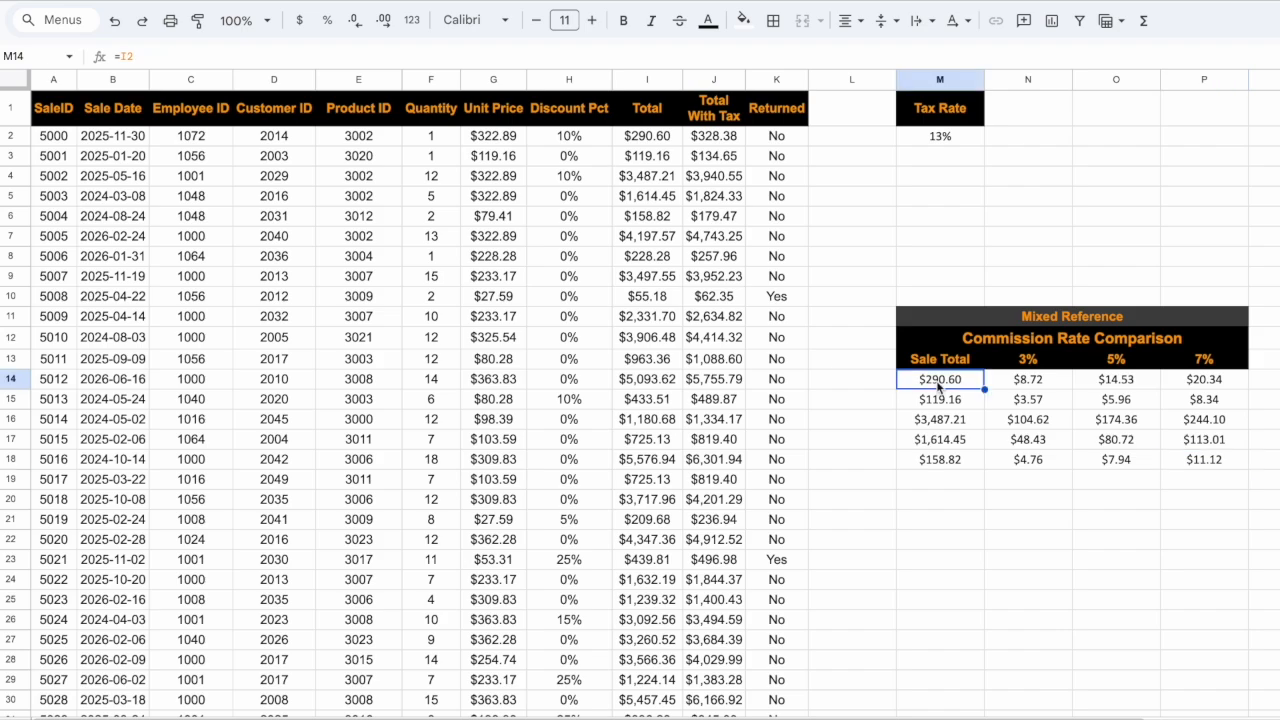
pyautogui.moveTo(676, 145); pyautogui.dragTo(650, 619)
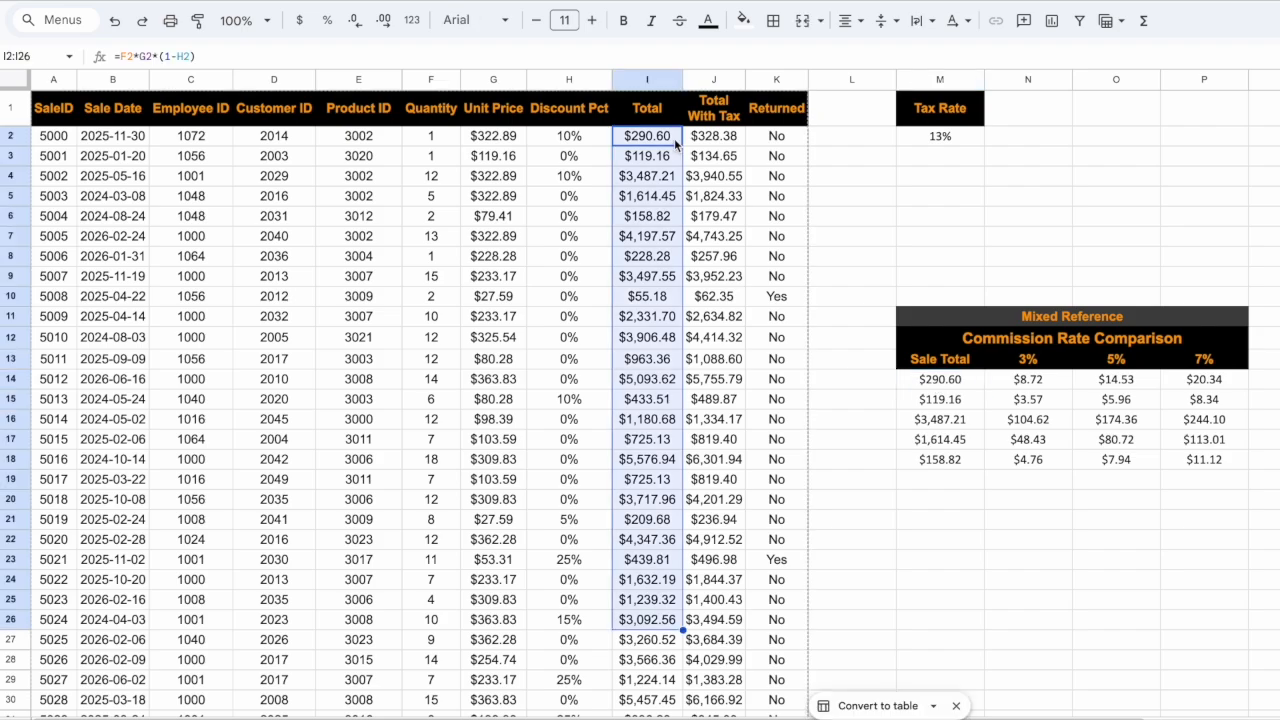
pyautogui.moveTo(734, 143); pyautogui.dragTo(714, 680)
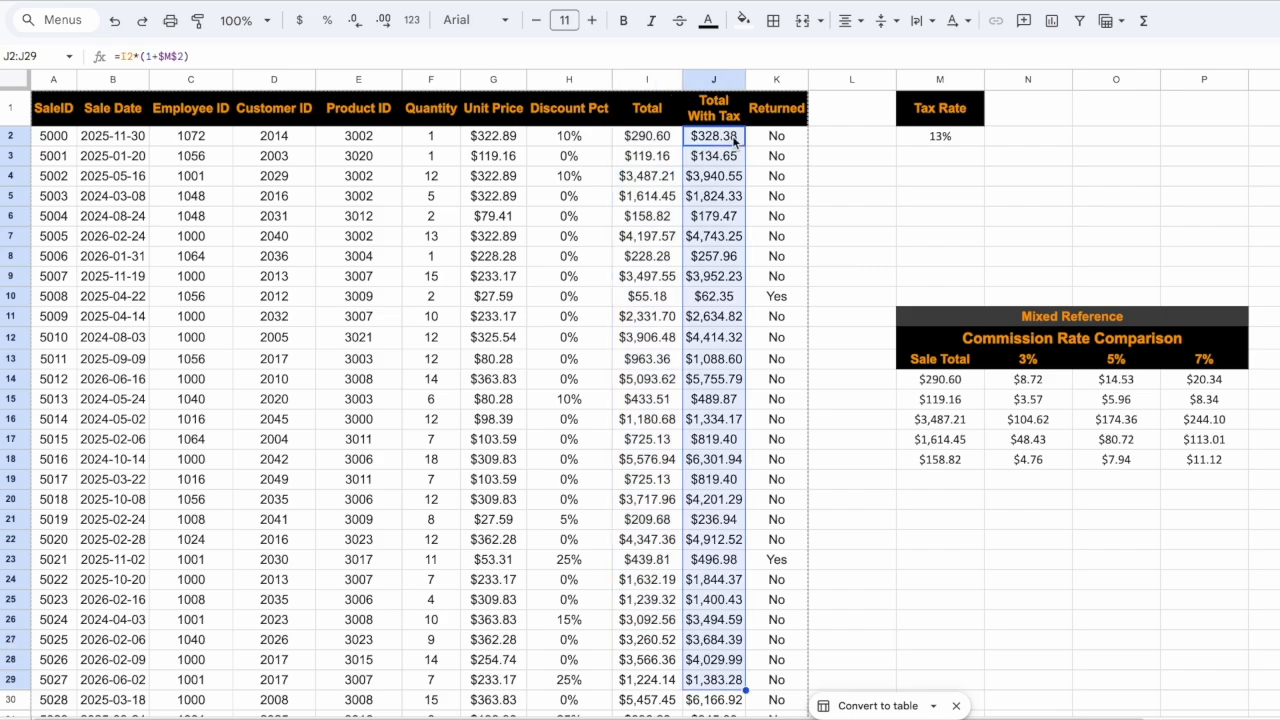
pyautogui.moveTo(1028, 379); pyautogui.dragTo(1204, 459)
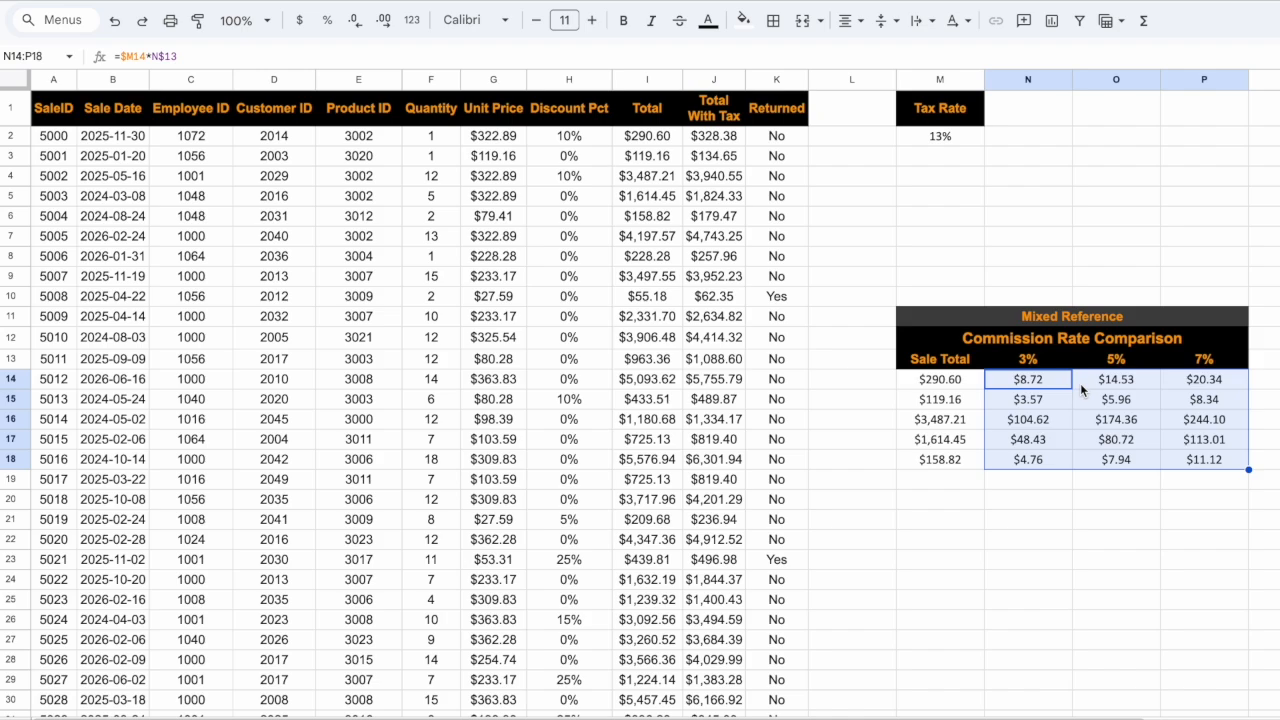